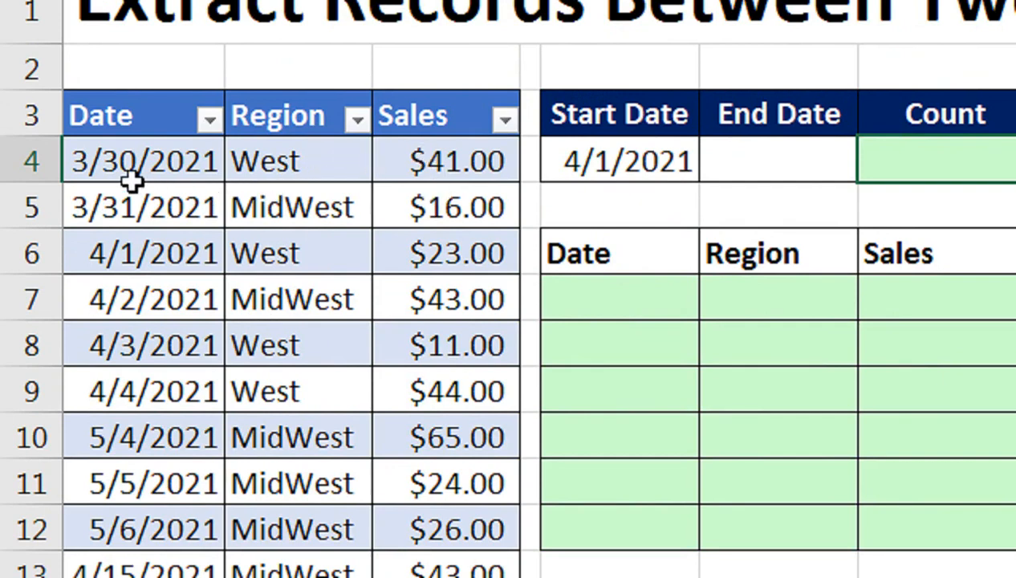
Step: Calculate the End Date in F4 as the month end of the Start Date with =EOMONTH(E4,0)
left_click(633, 164)
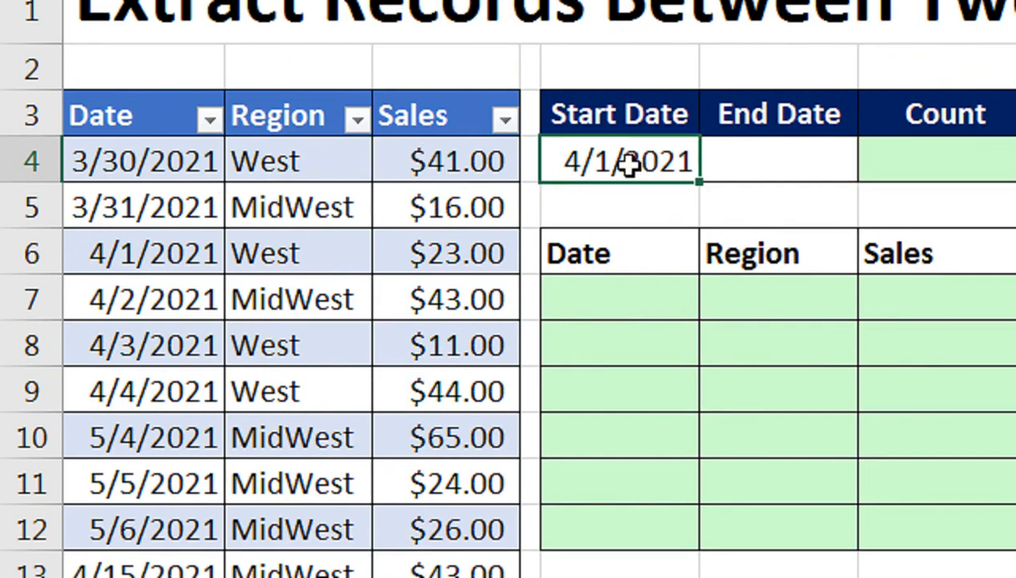
left_click(751, 162)
type("=eo")
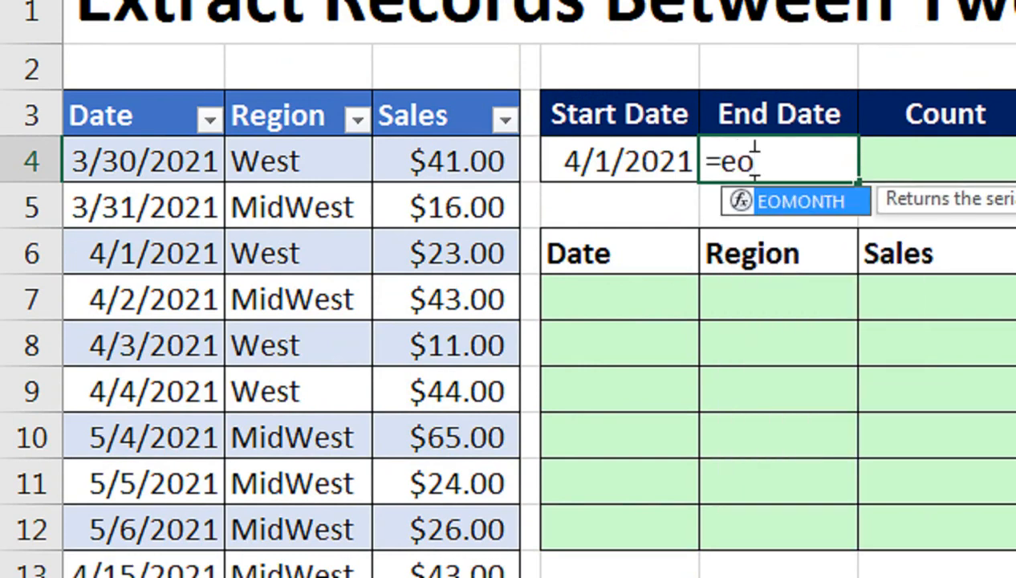
key("Tab")
key("Left")
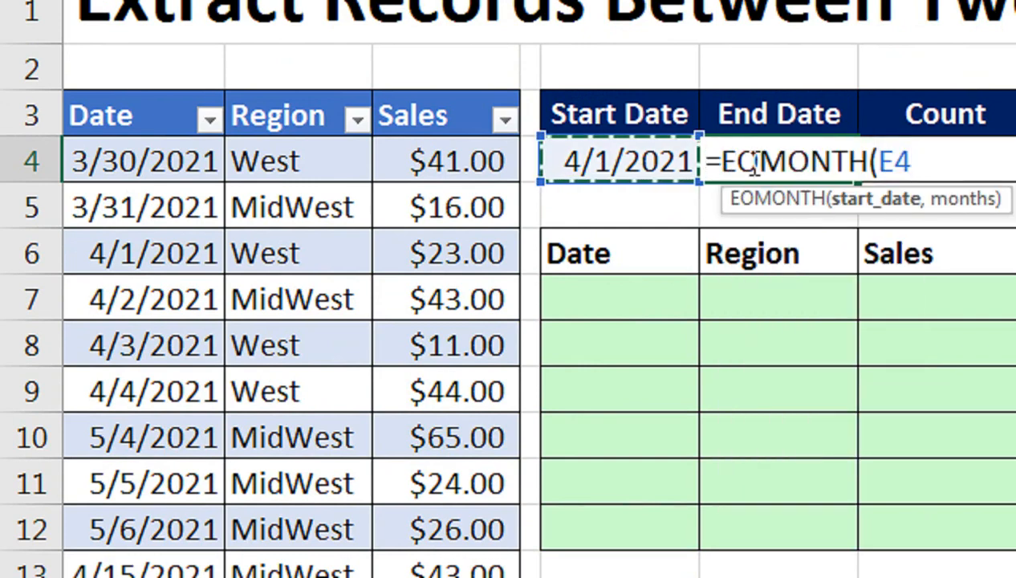
type(",0)")
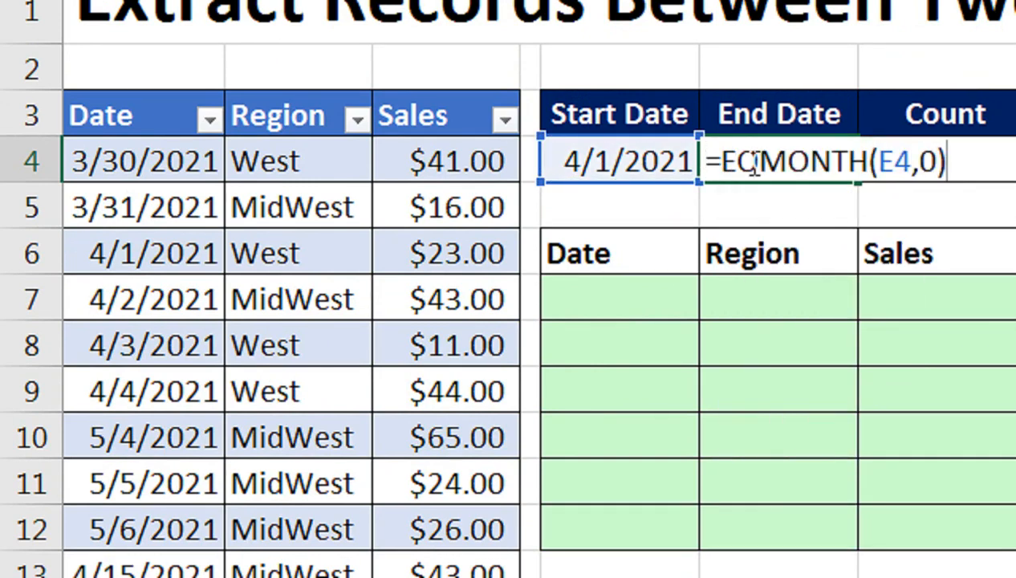
key("Return")
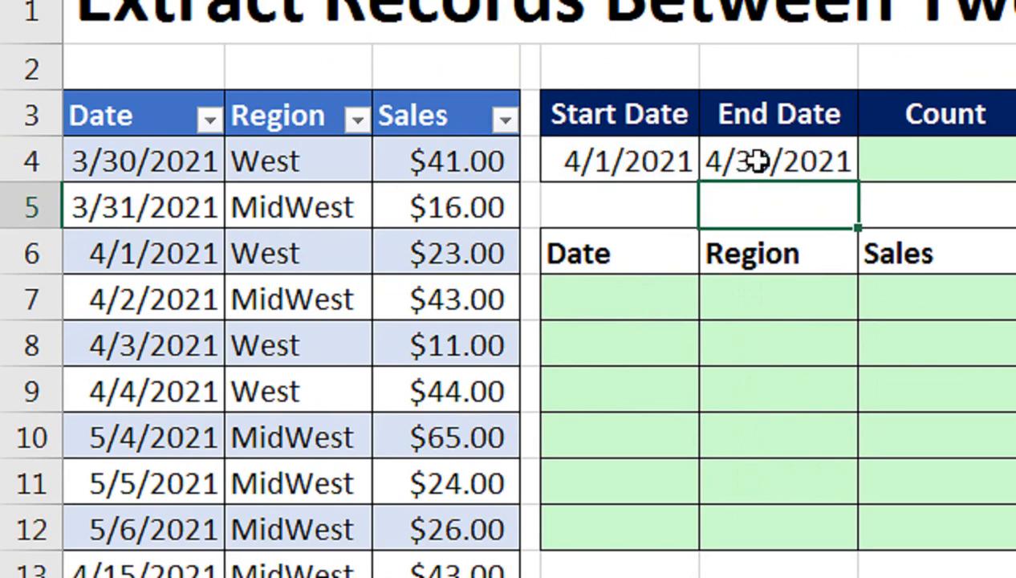
Step: Begin a COUNTIF formula in the Count cell G4 with the table's whole Date column, Table79[Date], as the range
scroll(659, 158, "right", 3)
left_click(806, 160)
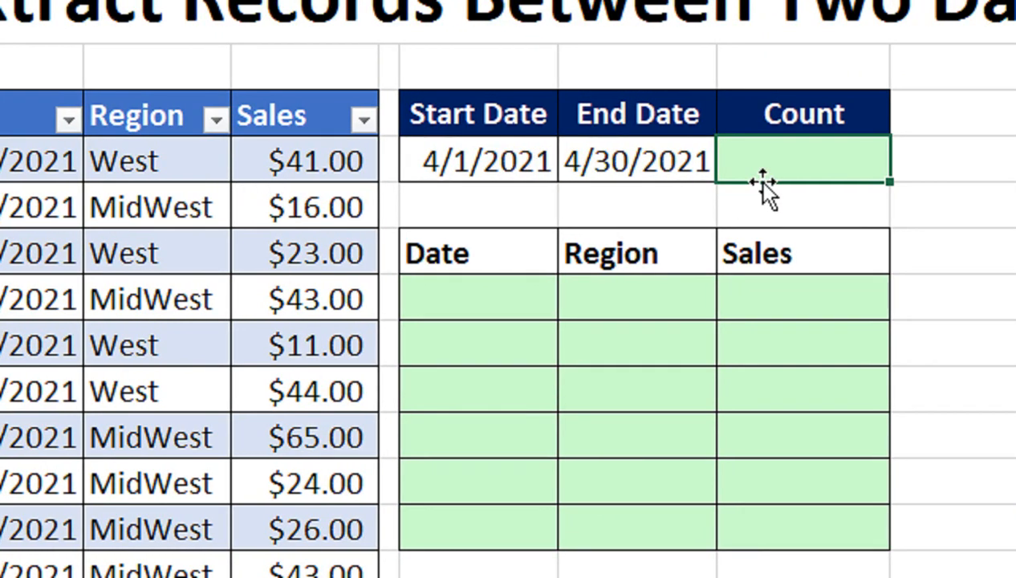
type("=countif")
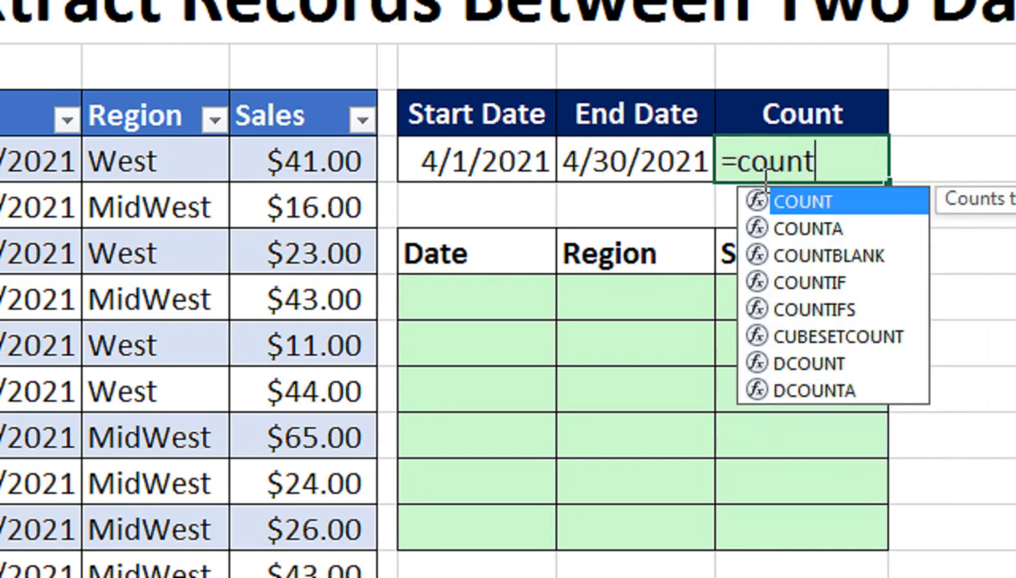
key("Tab")
key("Left")
key("Left")
key("Left")
key("Left")
key("Left")
key("Left")
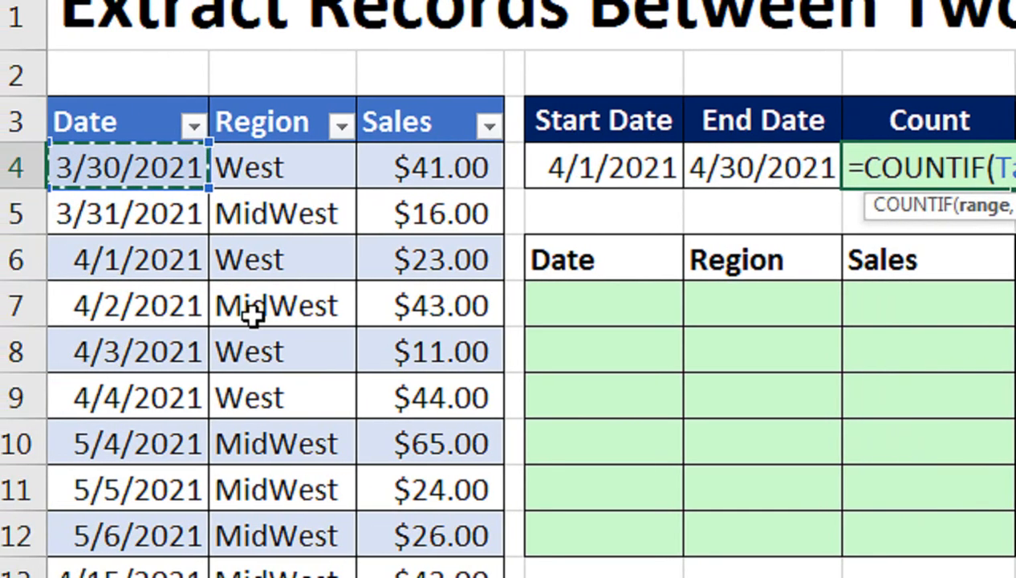
key("ctrl+shift+Down")
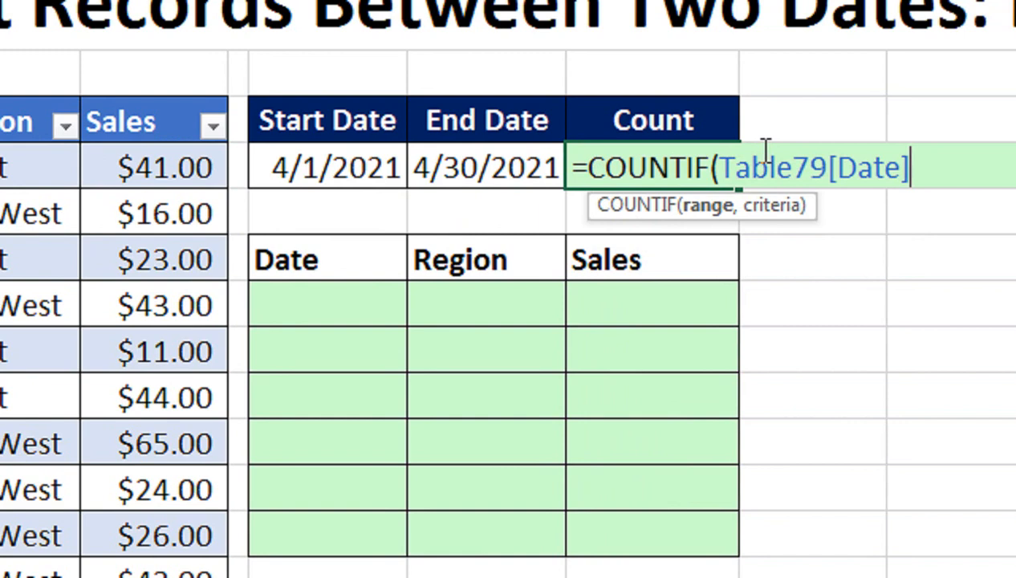
Step: Add the criterion ">="&E4 to the count formula so it compares dates with the Start Date
type(",\">")
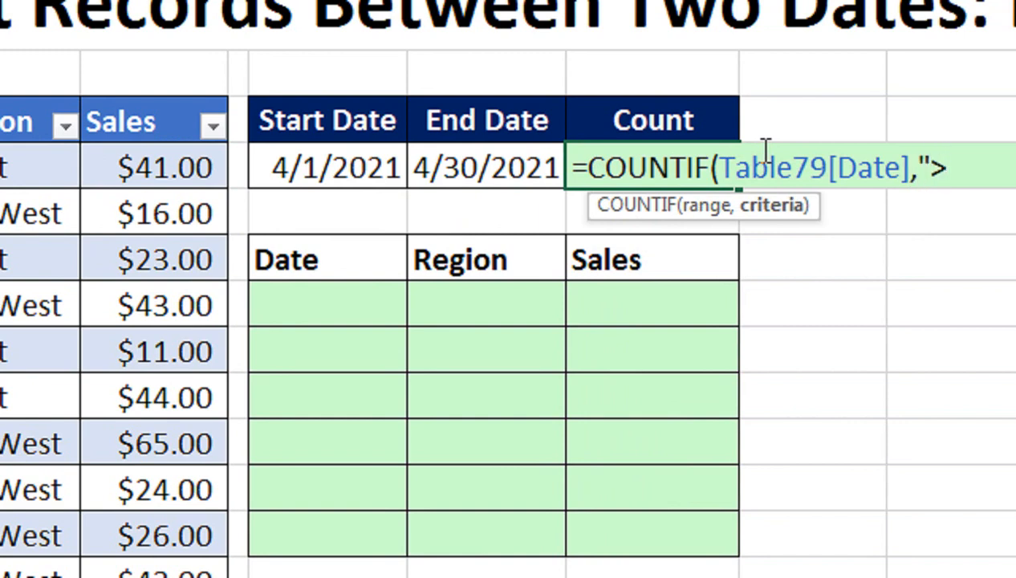
type("=\",")
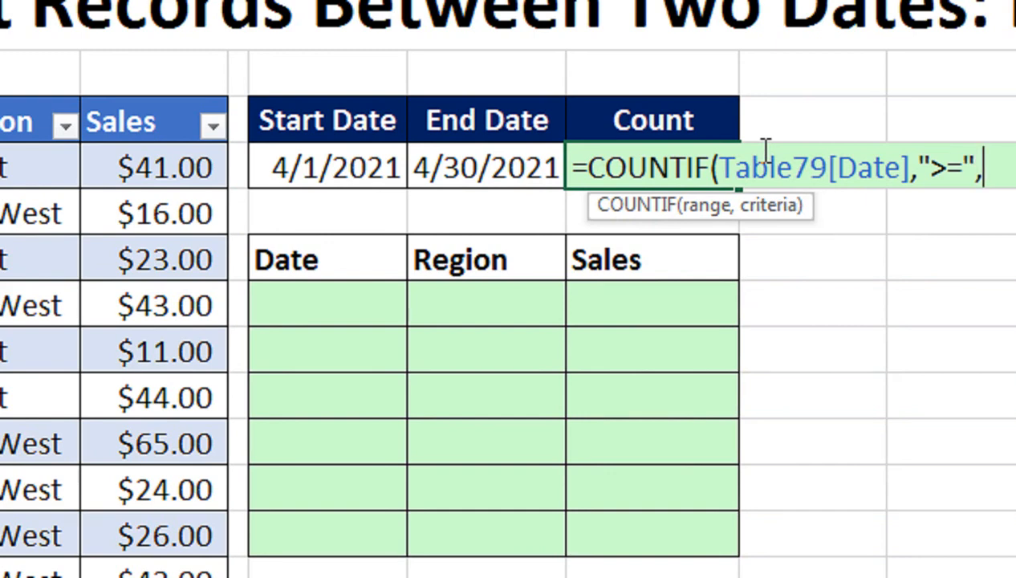
key("BackSpace")
type("&")
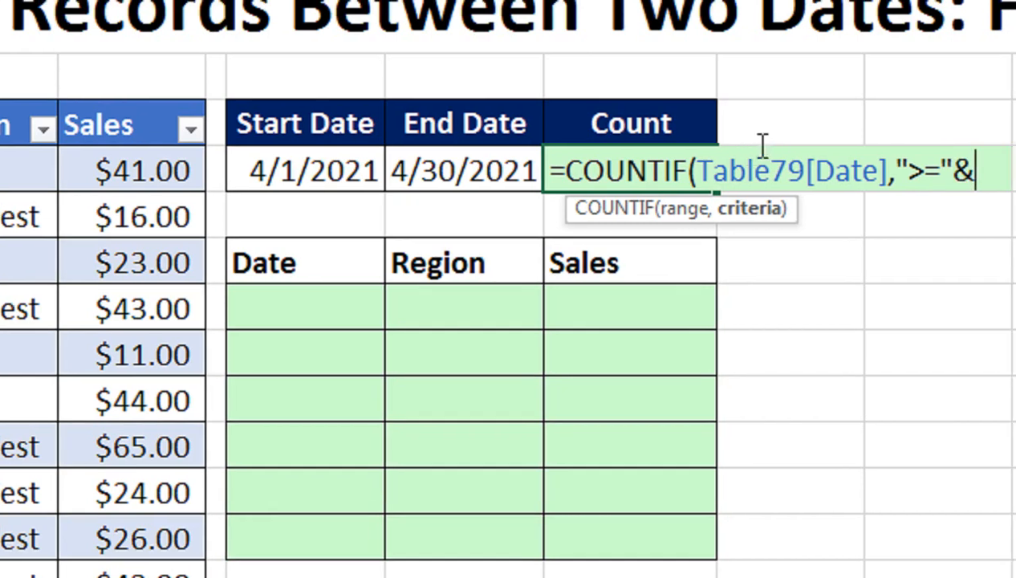
left_click(340, 154)
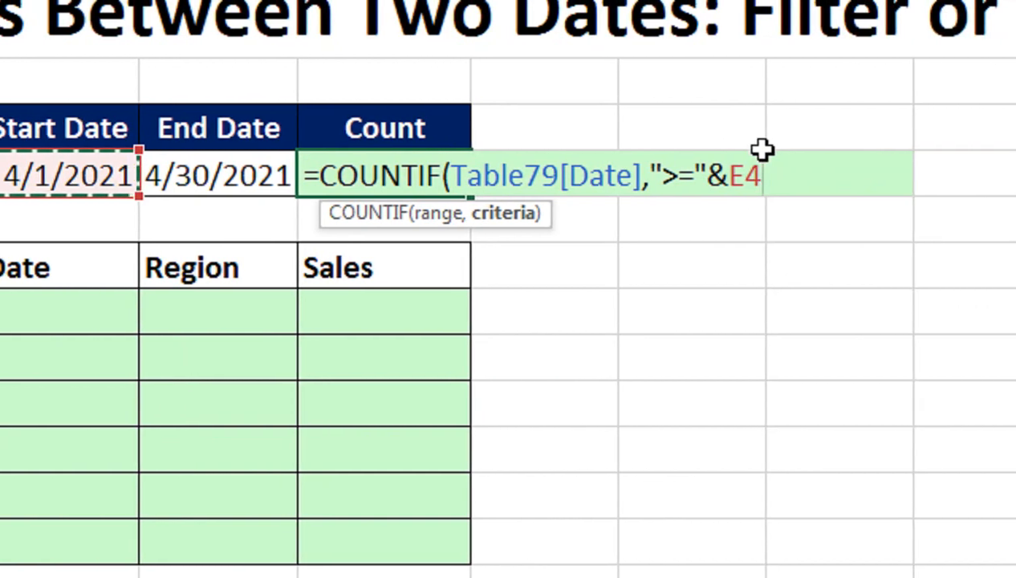
Step: Add Table79[Date] as a second range with the criterion "<="&F4, close the COUNTIF formula and try to enter it
type(",")
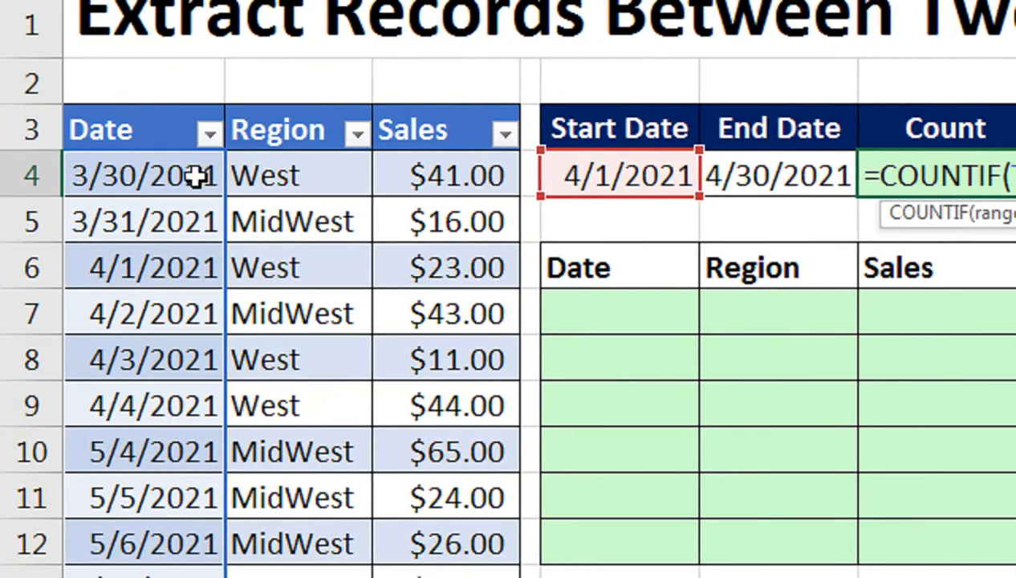
left_click_drag(195, 177, 179, 576)
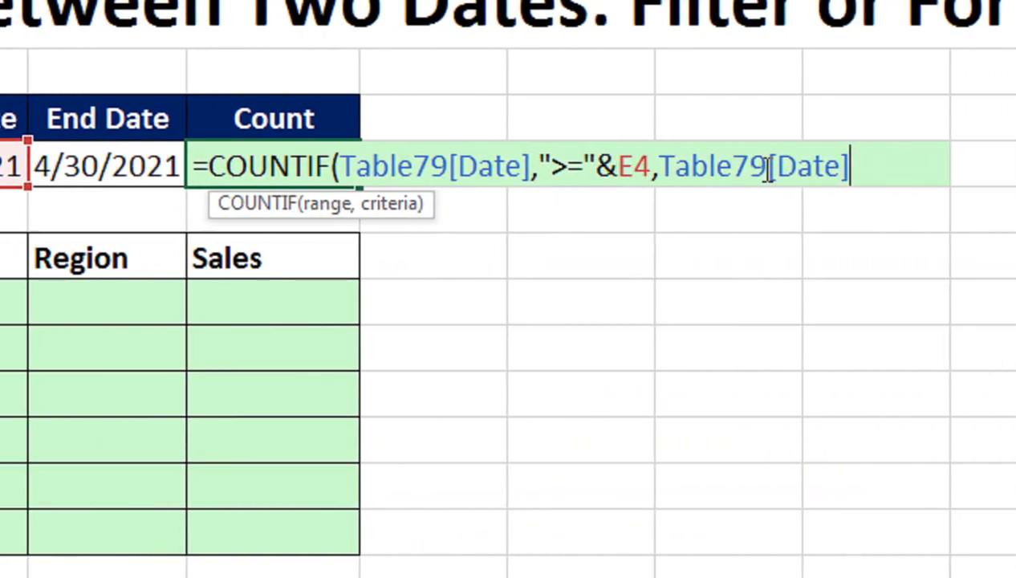
type(",")
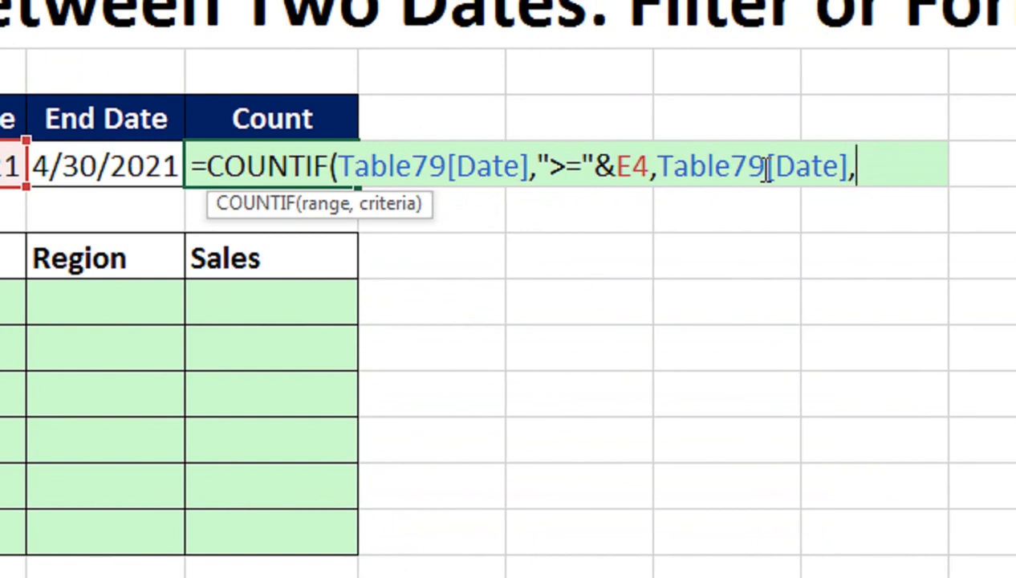
type("\"<=\"&")
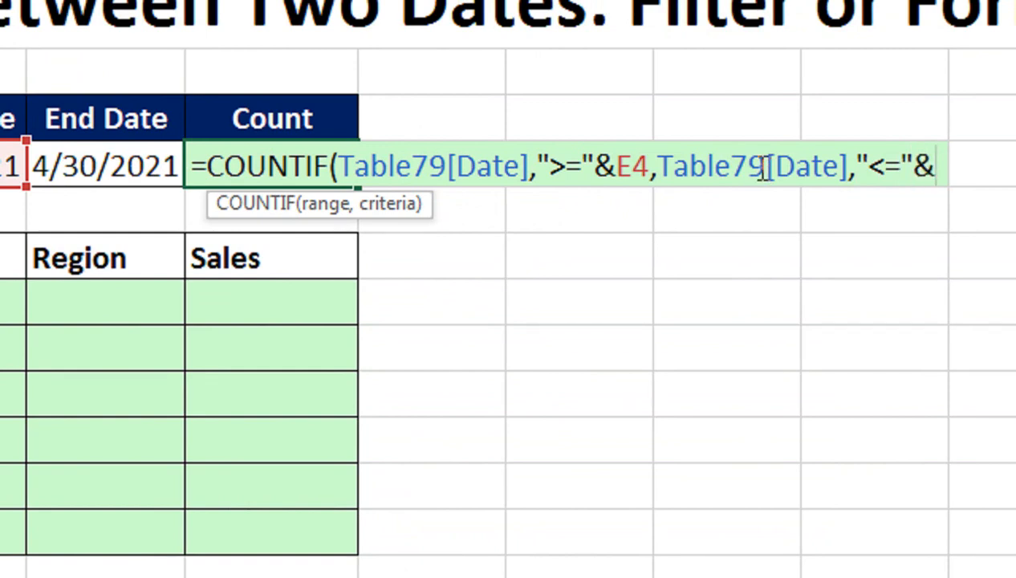
left_click(151, 157)
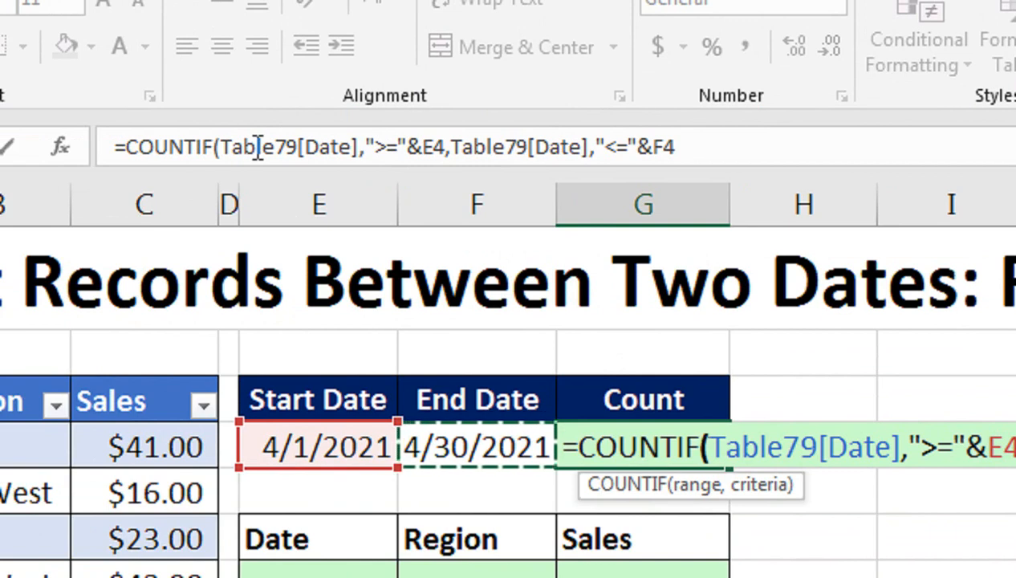
type(")")
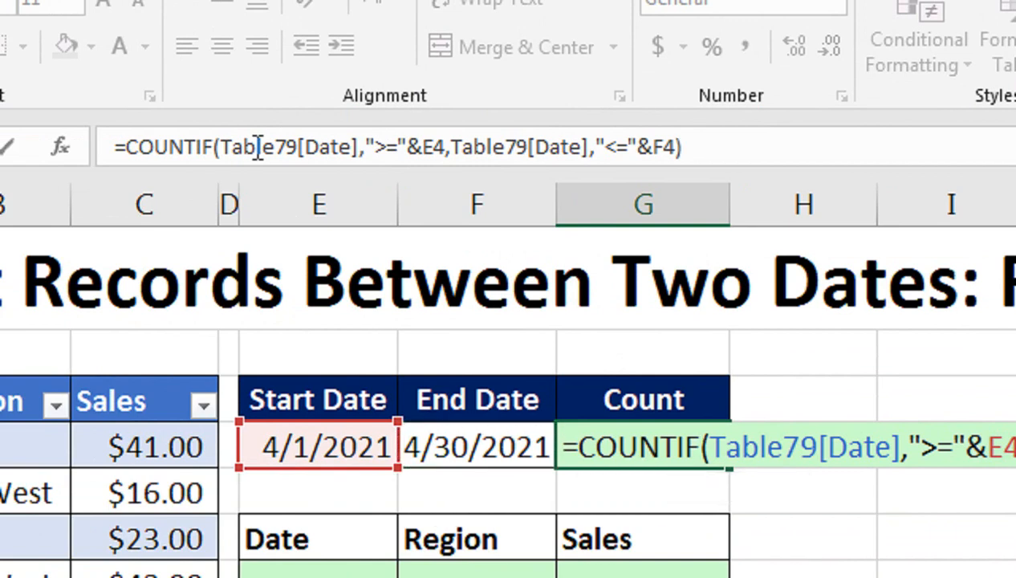
key("Return")
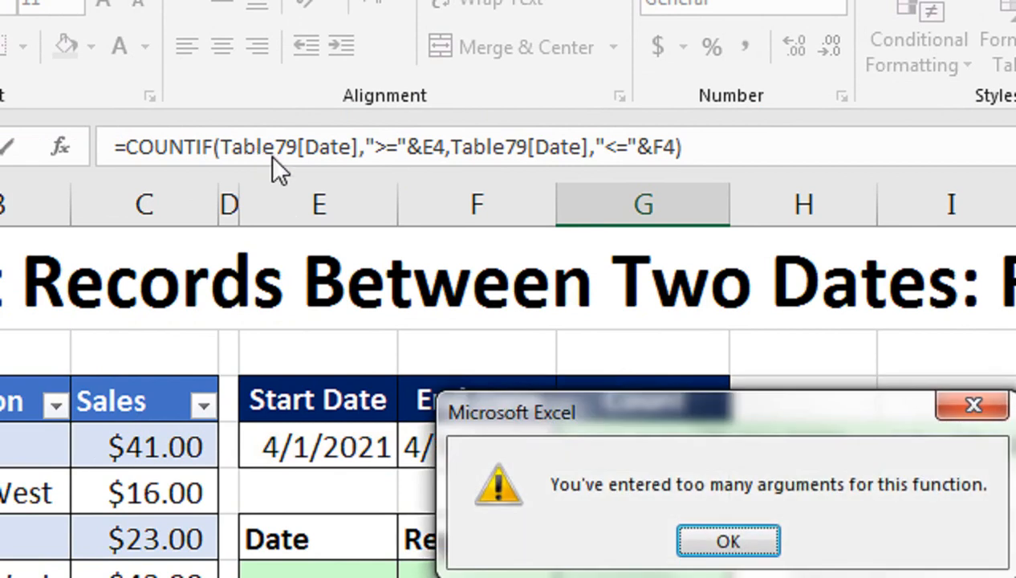
left_click(758, 541)
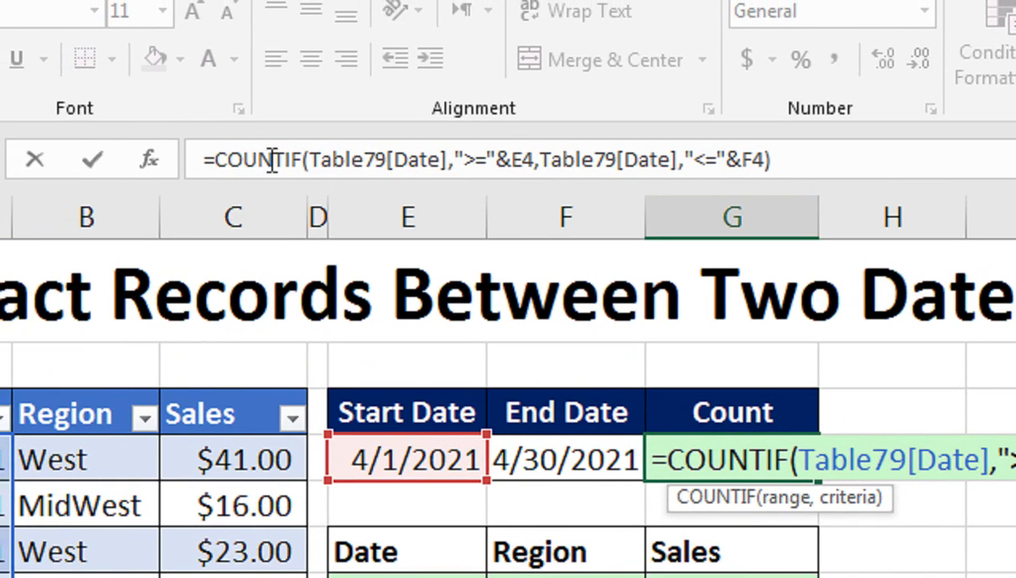
Step: Change the function name in the Count formula from COUNTIF to COUNTIFS and enter the formula
left_click(235, 152)
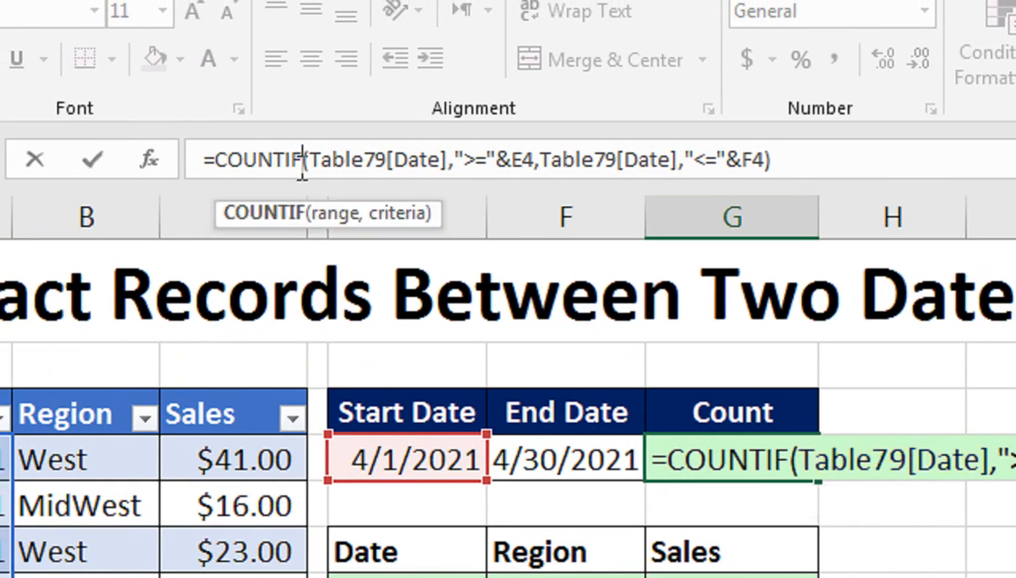
type("s")
key("Return")
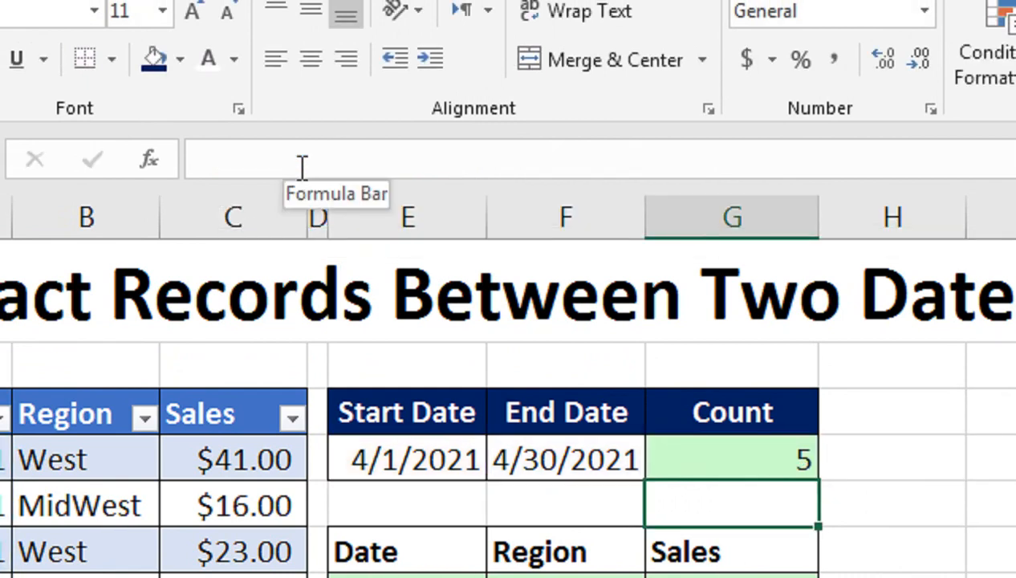
key("Left")
key("Left")
left_click(681, 450)
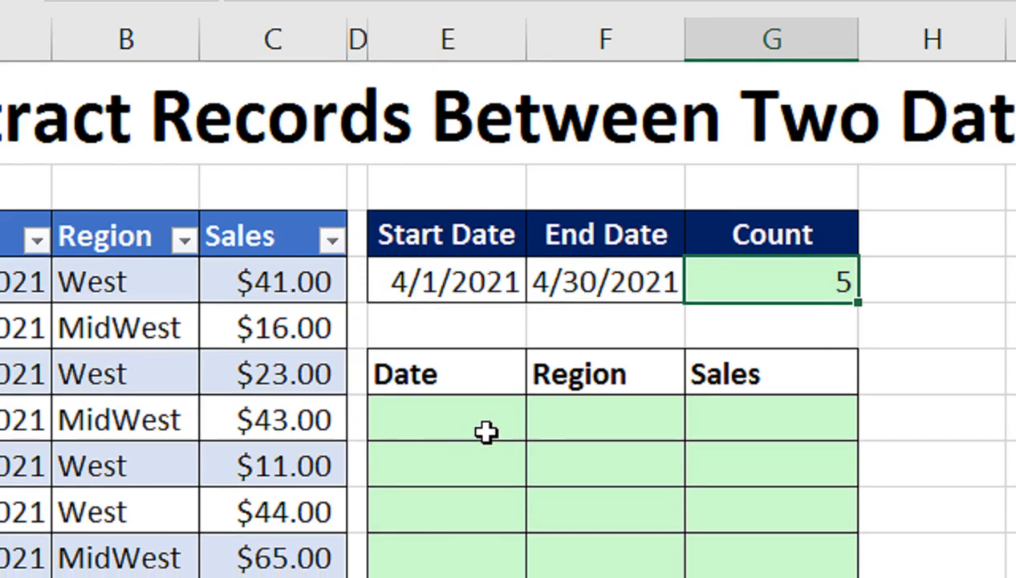
Step: Begin an IFERROR formula in E7, the first cell under the Date heading of the extract area
left_click(465, 432)
type("=if")
key("Tab")
key("BackSpace")
key("Down")
key("Tab")
Step: Nest an INDEX function in the IFERROR formula with the whole Date column, Table79[Date], as its array
type("ind")
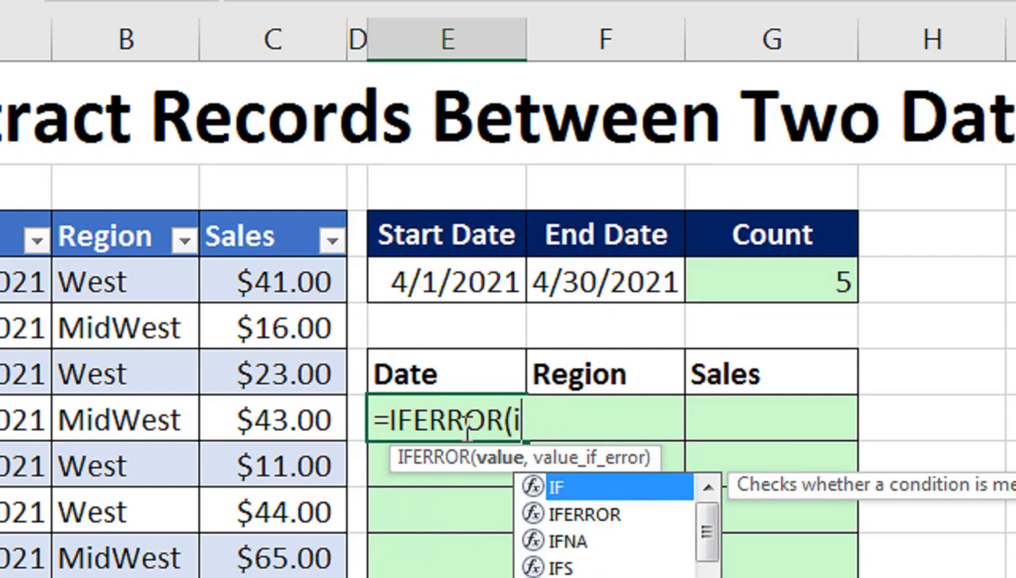
key("Tab")
key("Left")
key("Left")
key("Left")
key("Left")
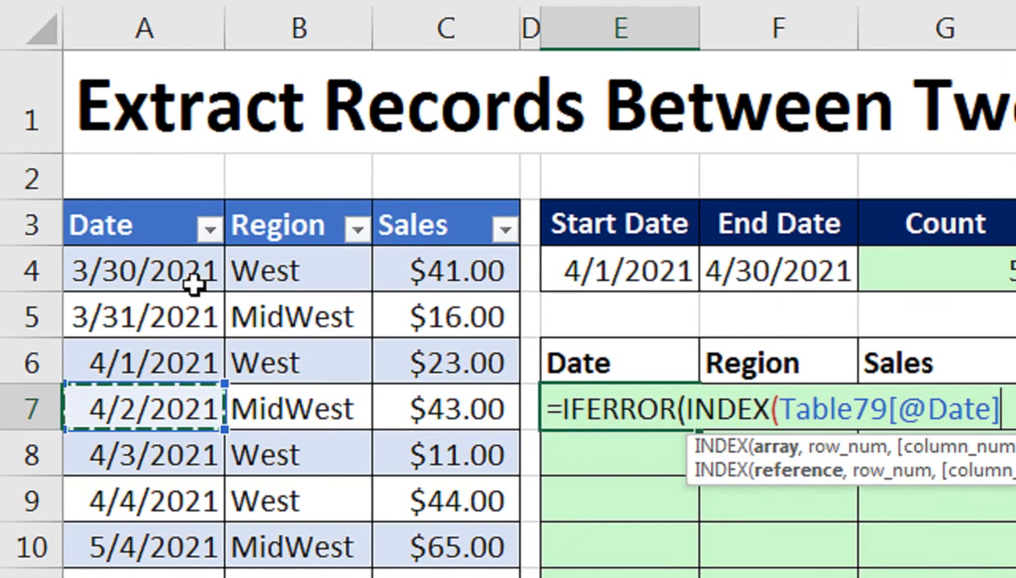
left_click(17, 295)
key("ctrl+shift+Down")
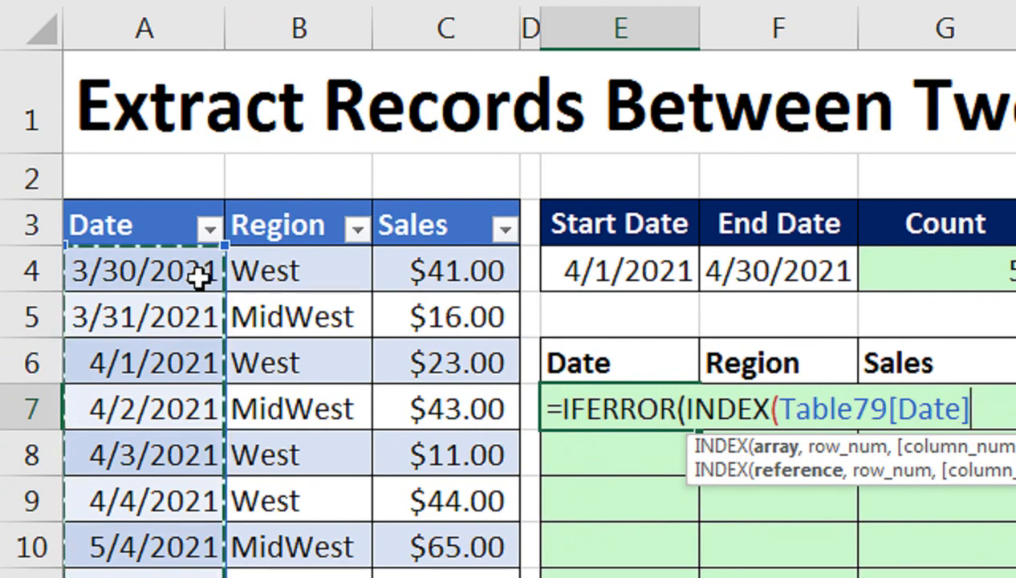
Step: Nest AGGREGATE as INDEX's row number argument and choose function number 15 - SMALL
type(",ag")
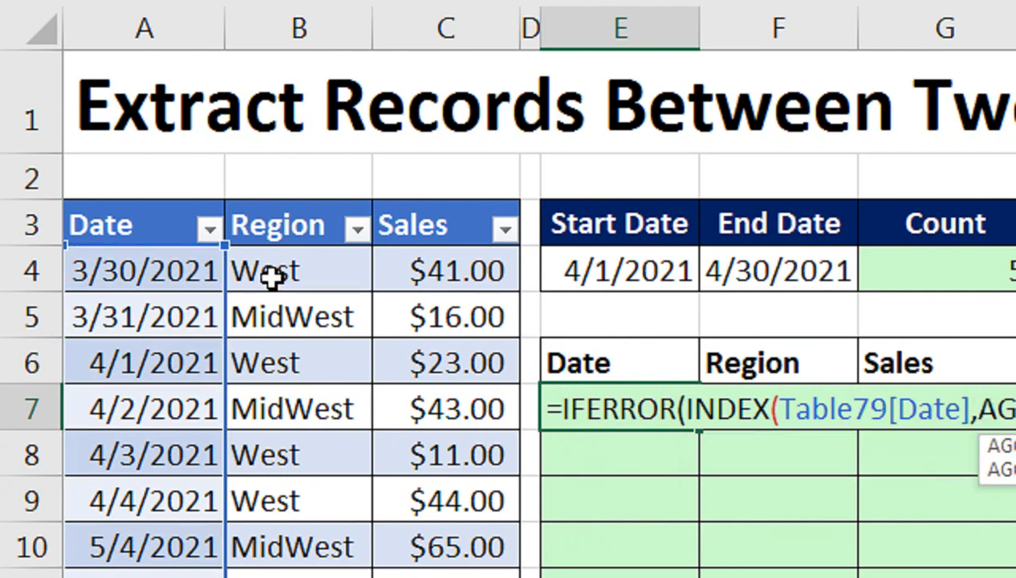
key("Tab")
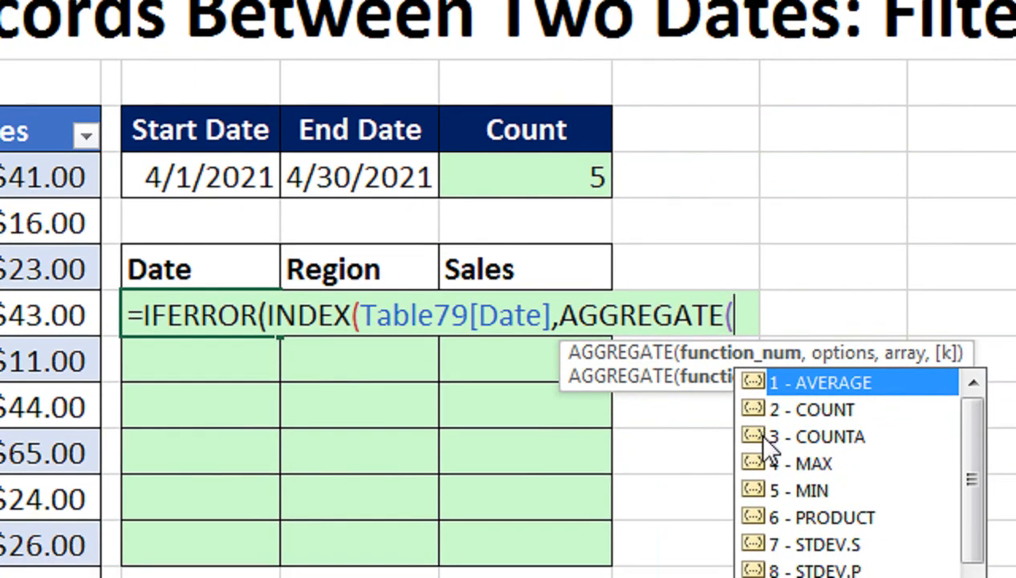
key("Down")
key("Down")
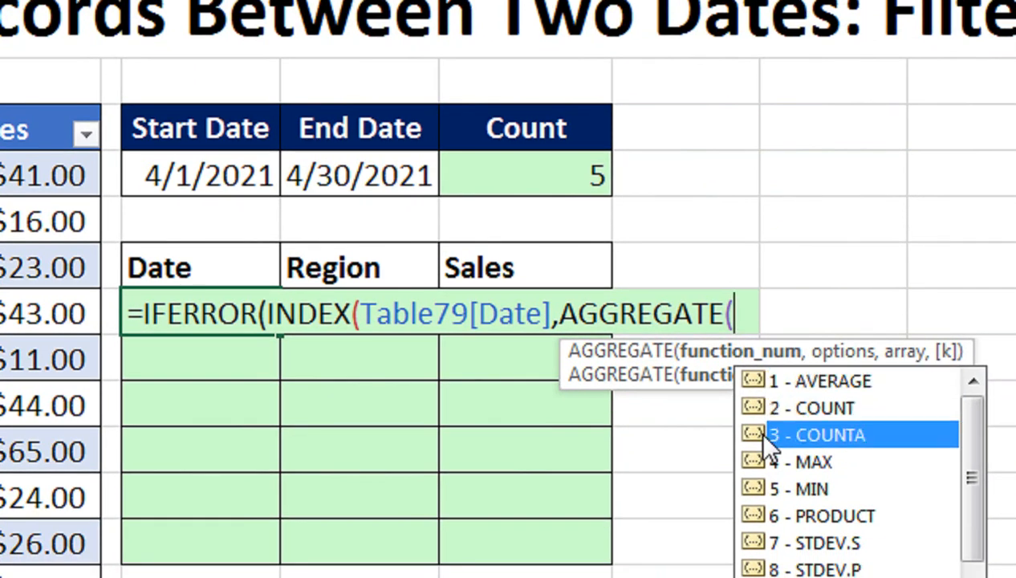
scroll(769, 446, "down", 2)
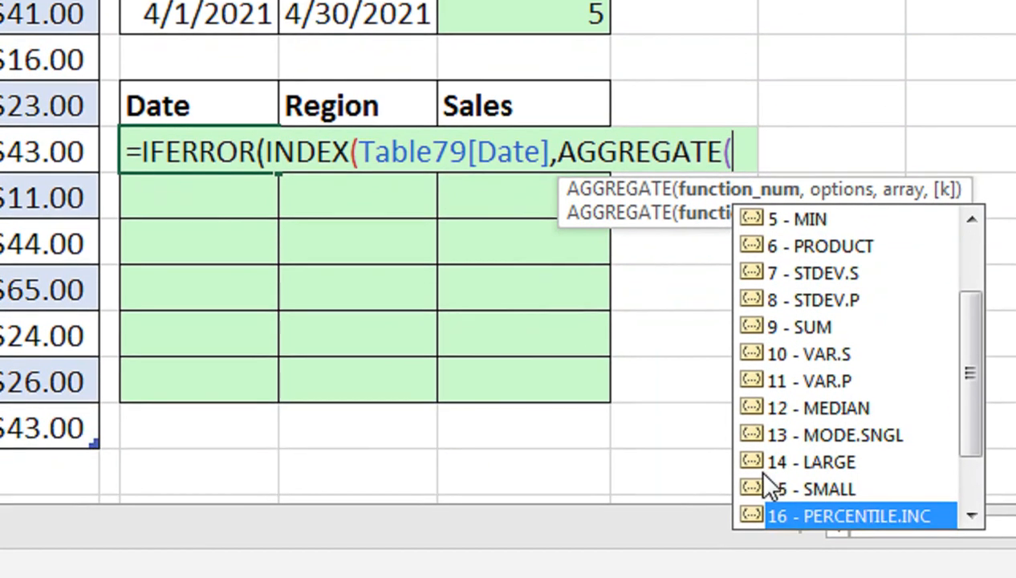
left_click(764, 481)
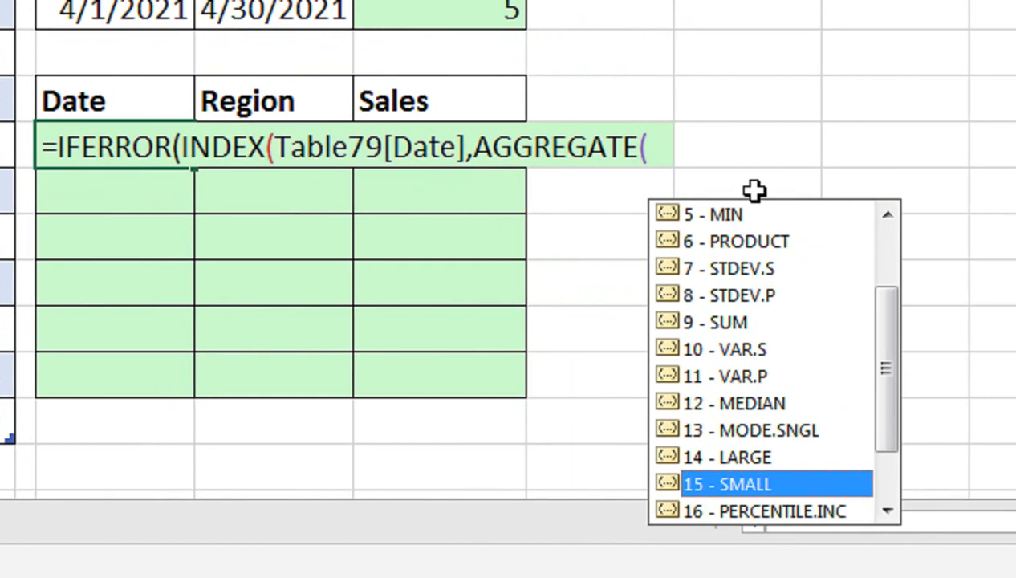
key("Tab")
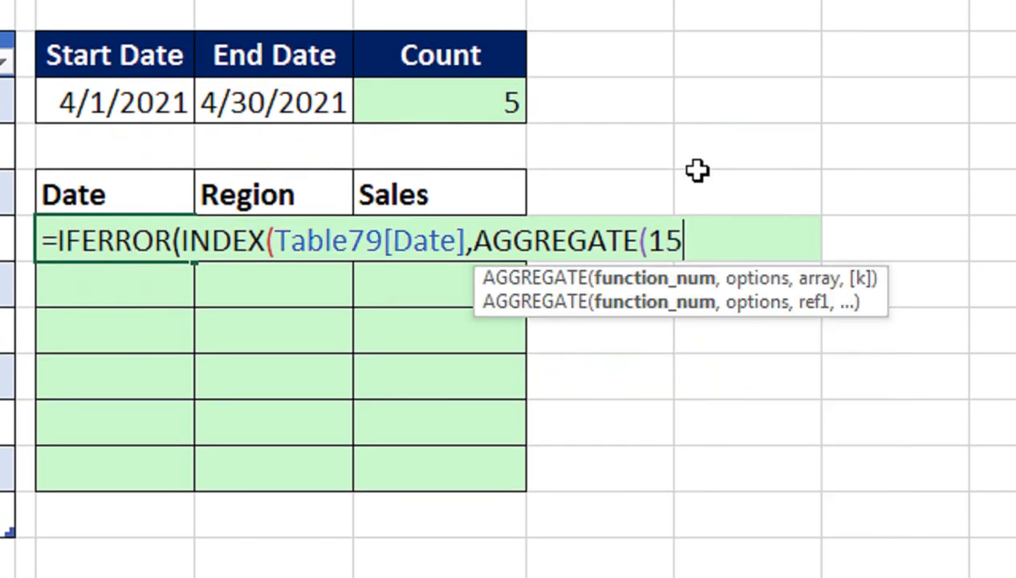
Step: Set AGGREGATE's options argument to 6 - Ignore error values and continue to its array argument
type(",")
key("Down")
key("Down")
key("Down")
key("Down")
key("Down")
key("Down")
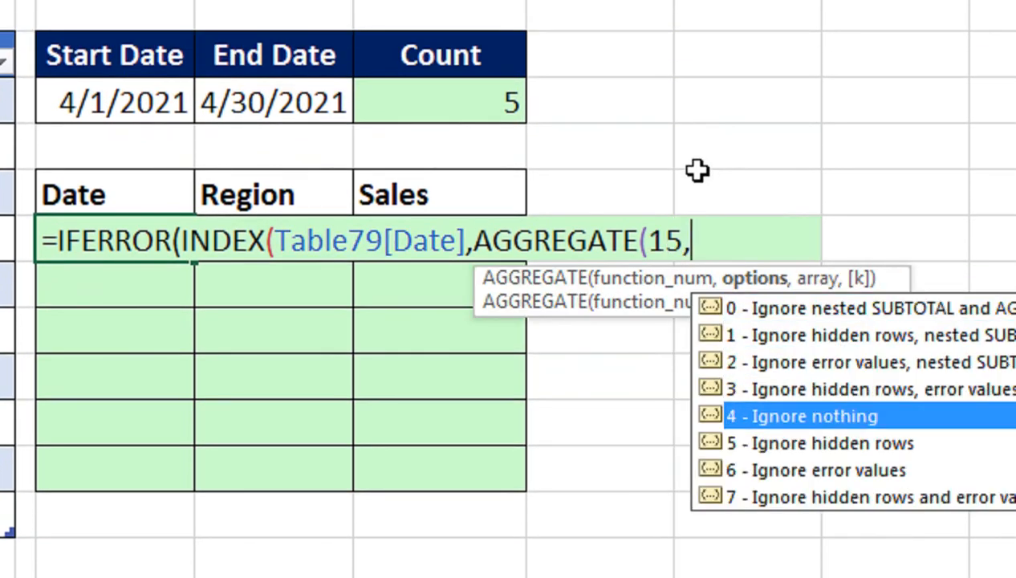
key("Tab")
type(",")
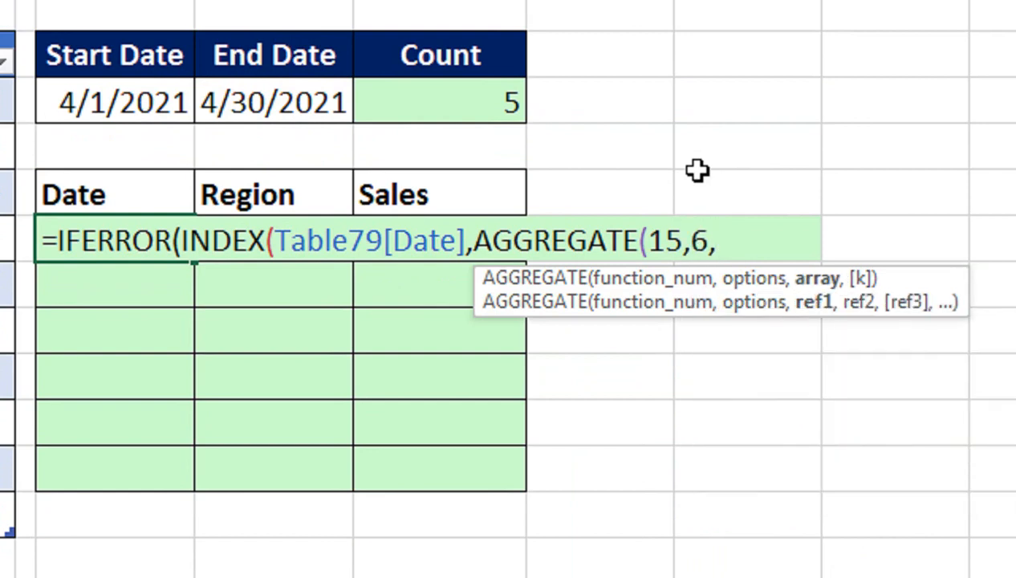
Step: Start AGGREGATE's array argument with an opening parenthesis and a ROW function referencing the whole Date column, Table79[Date]
type("(row")
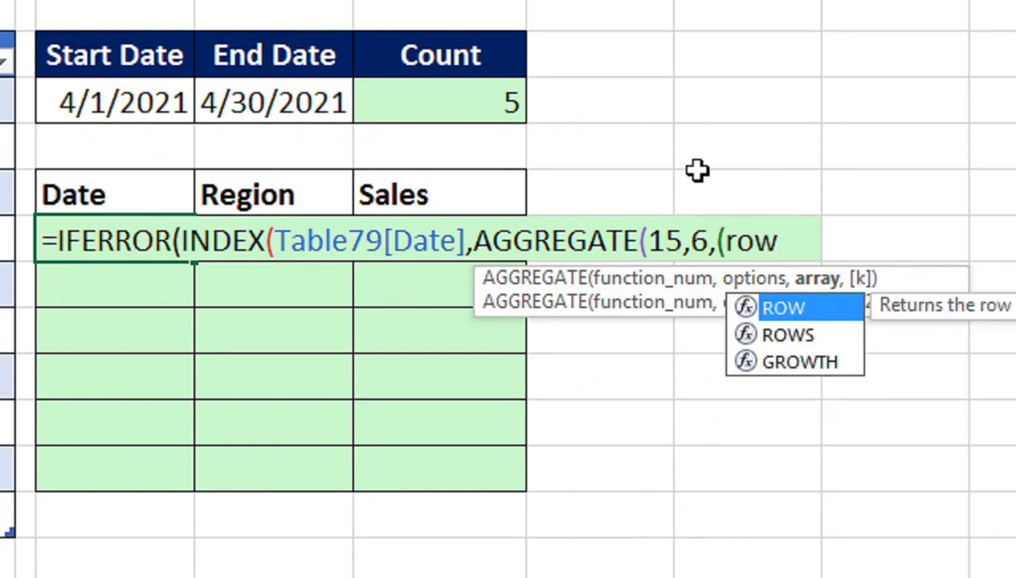
key("Tab")
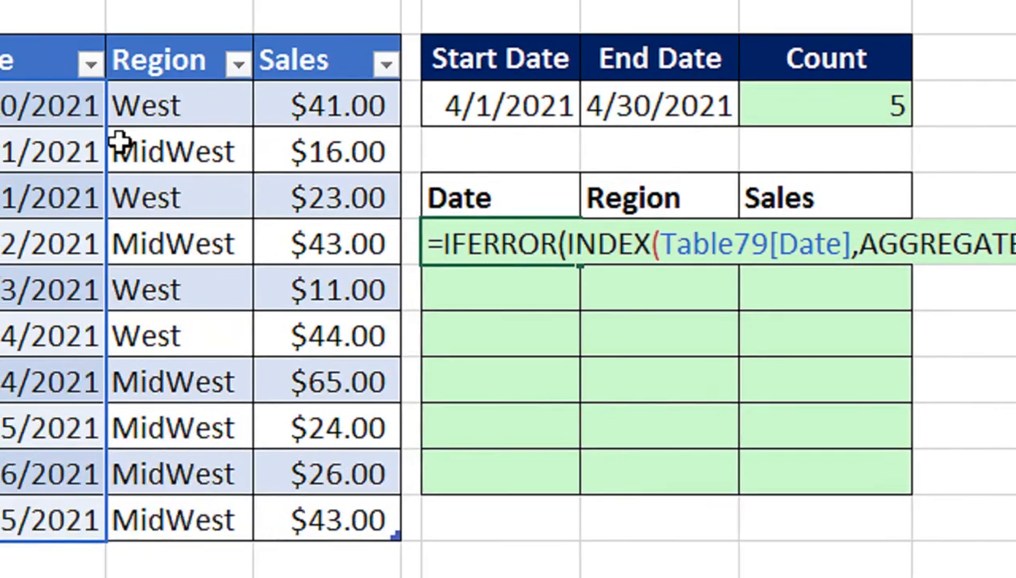
left_click_drag(0, 102, 0, 538)
left_click_drag(183, 479, 185, 461)
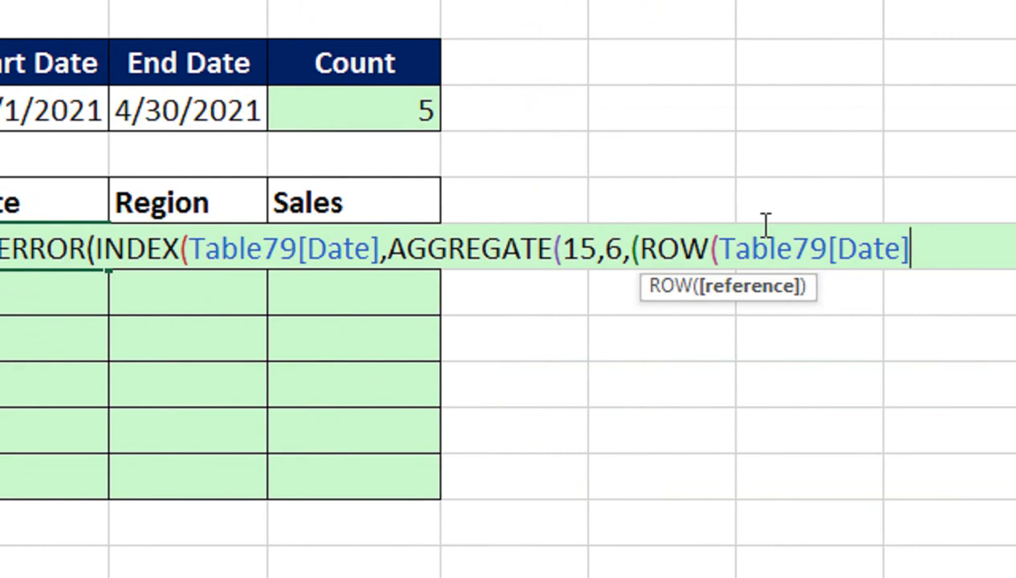
Step: Subtract a ROW function that references the table's first date cell with only its row locked, A$4
type("-riw")
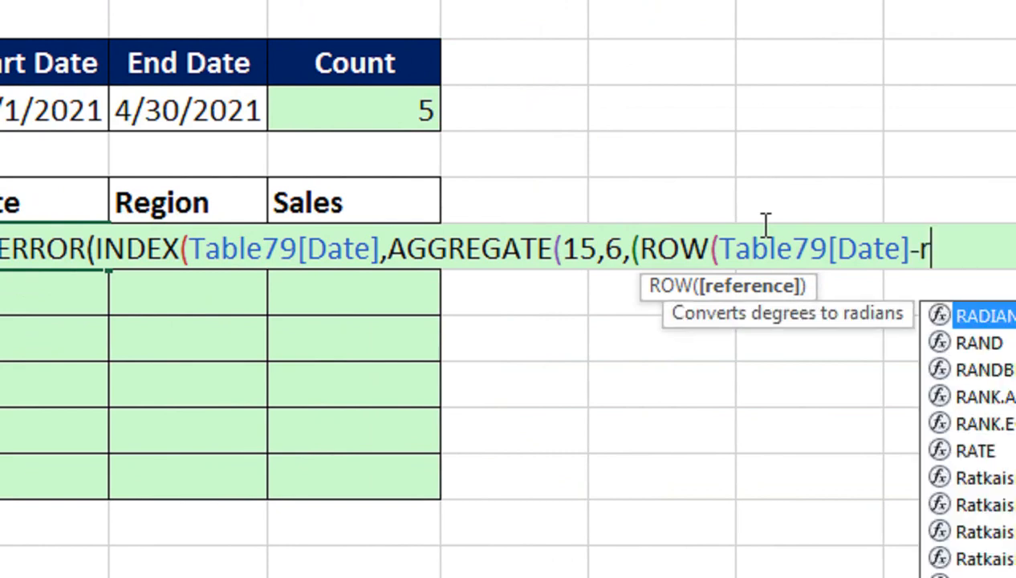
key("BackSpace")
key("BackSpace")
type("ow")
key("Tab")
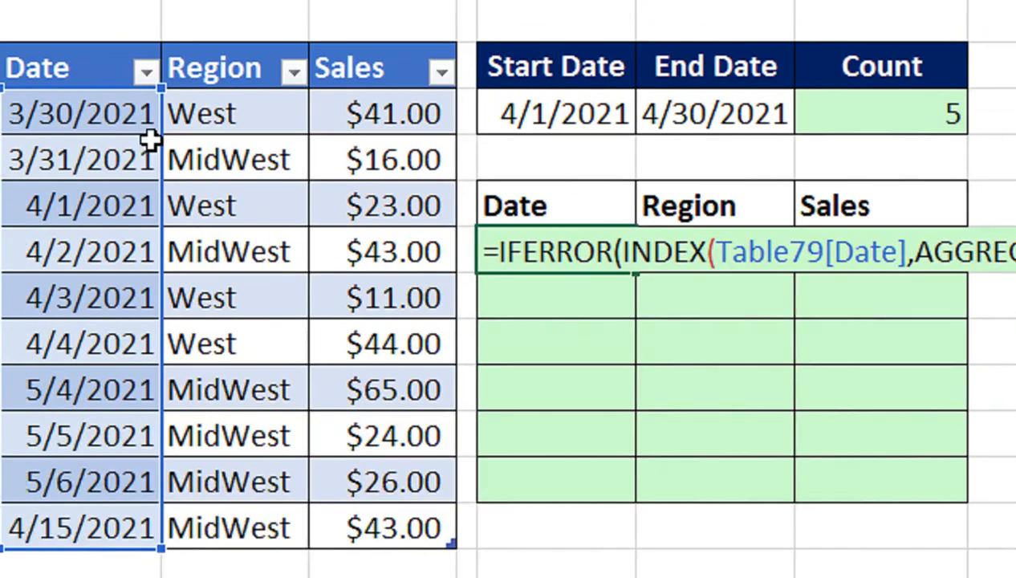
left_click(138, 121)
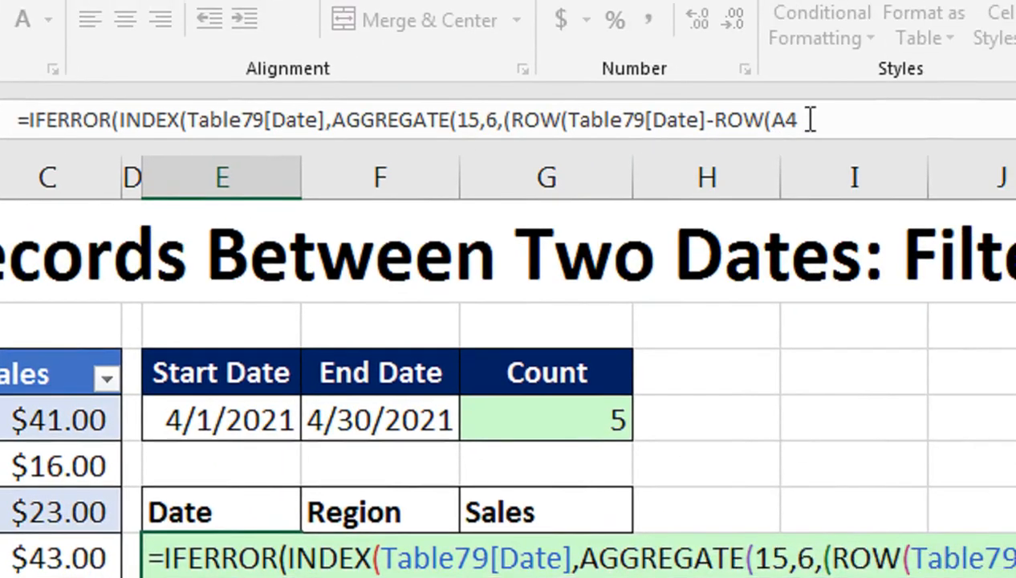
key("F4")
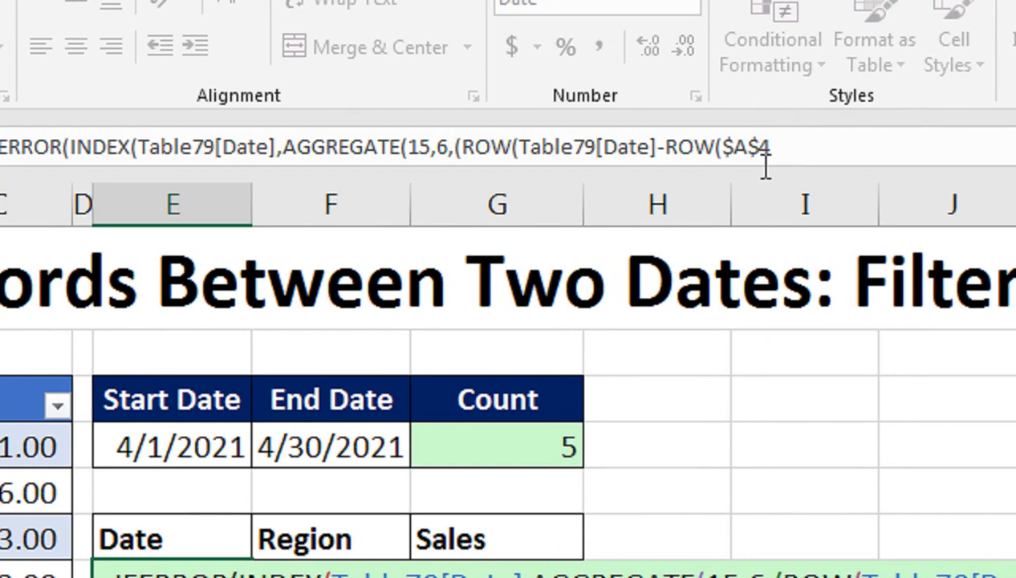
key("F4")
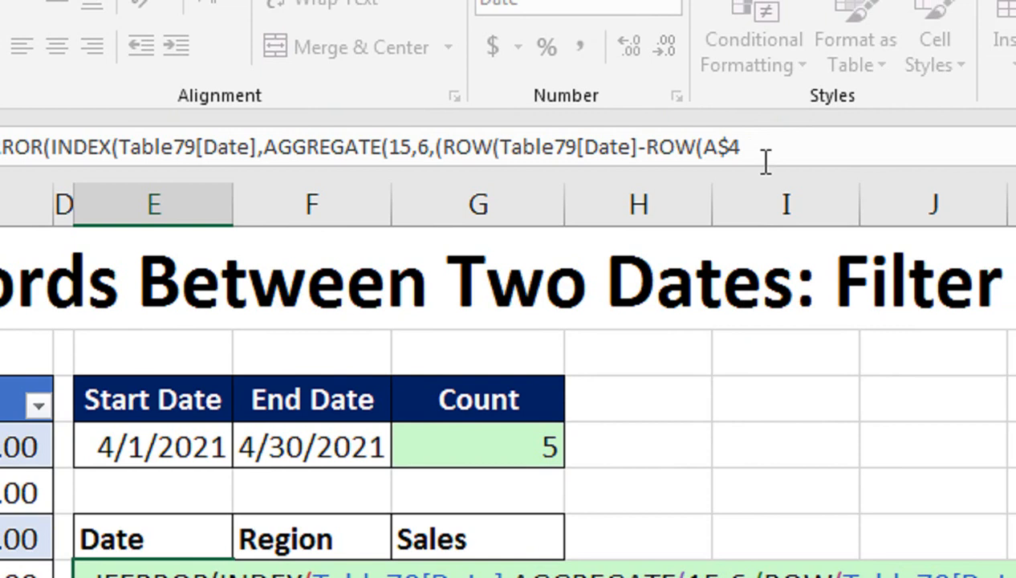
Step: Continue the array with +1, divided by a first criterion that Table79[Date] is at or before the end date, <=$F$4
type(")+1/((")
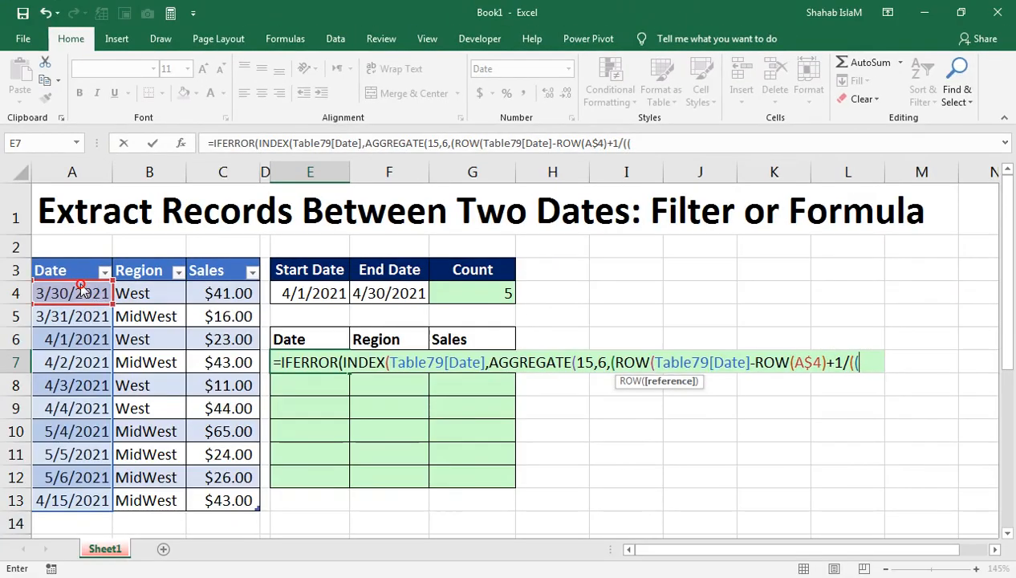
left_click_drag(83, 293, 56, 497)
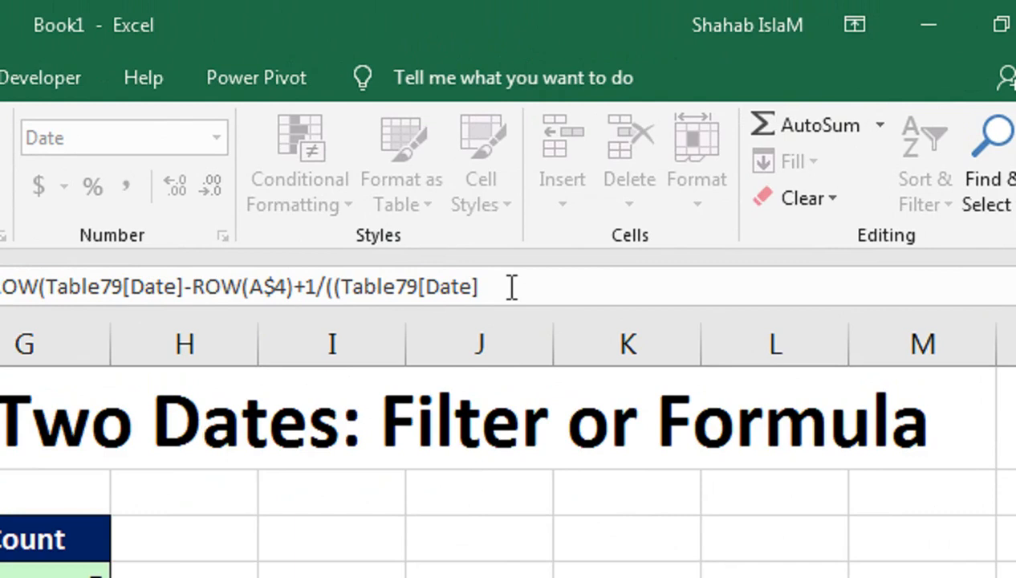
type("<=")
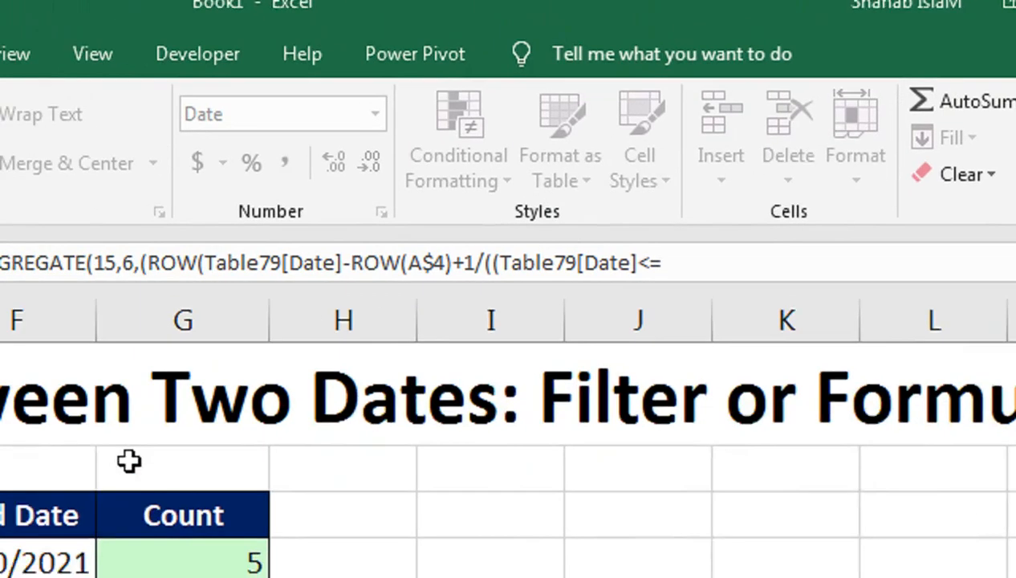
left_click(238, 446)
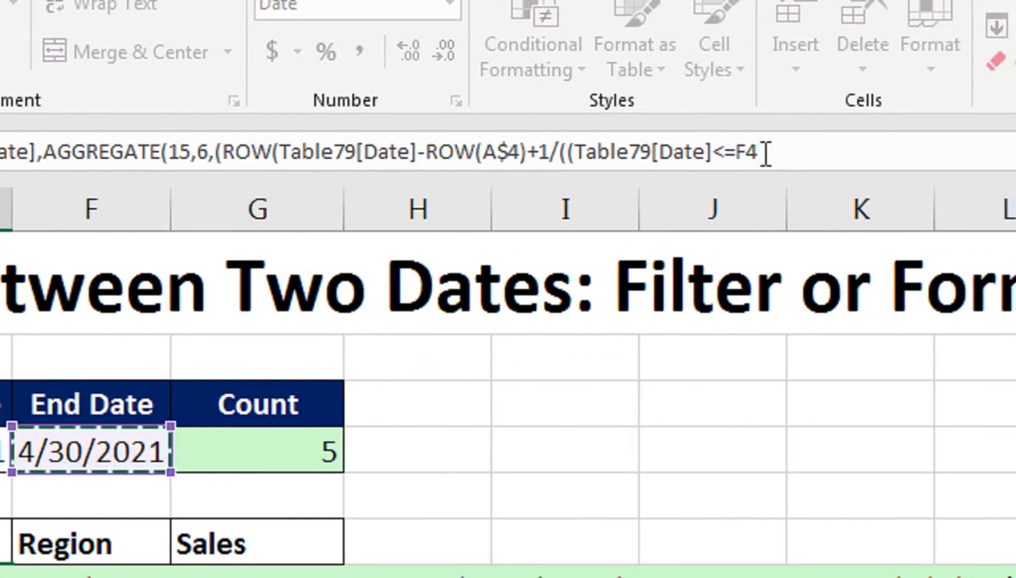
key("F4")
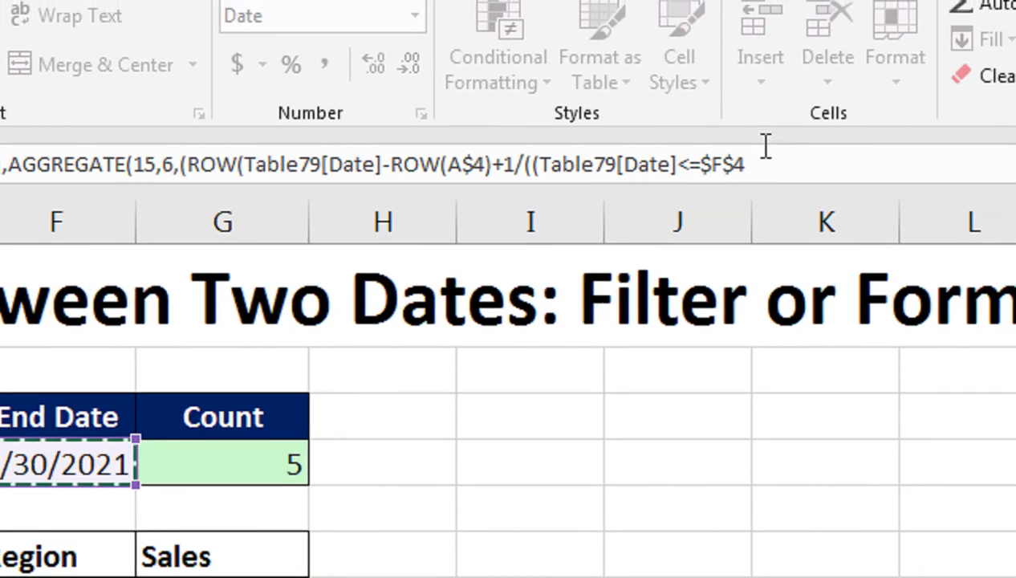
type(")")
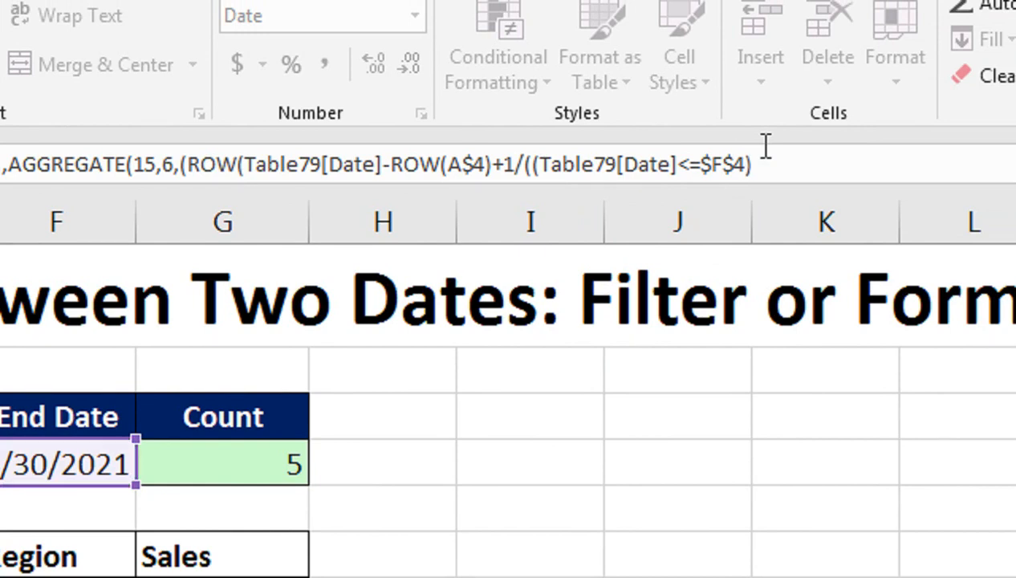
Step: Multiply by a second criterion that Table79[Date] is at or after the start date, >=$E$4, and close the criteria's parentheses
type("*(")
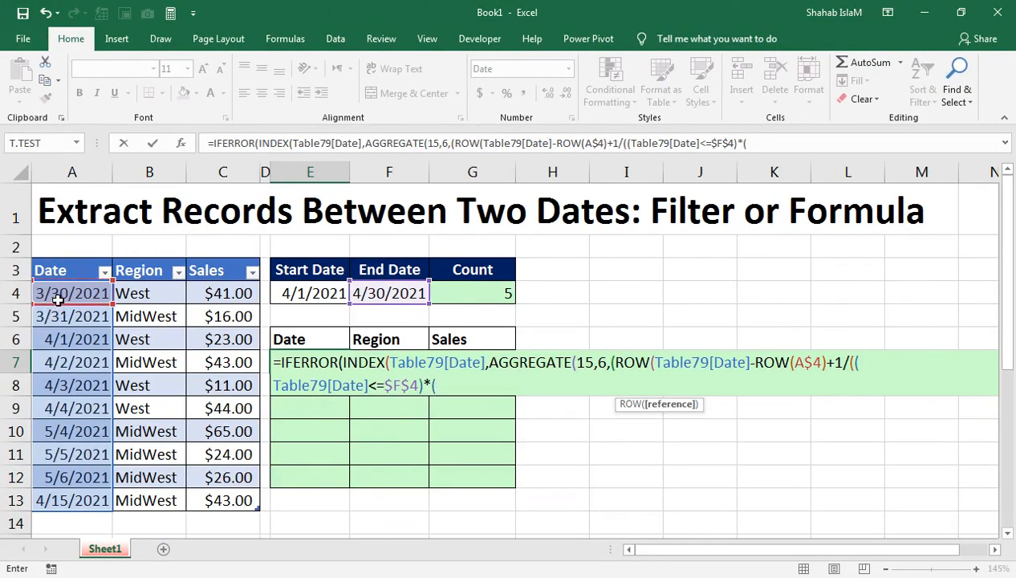
left_click_drag(72, 293, 66, 502)
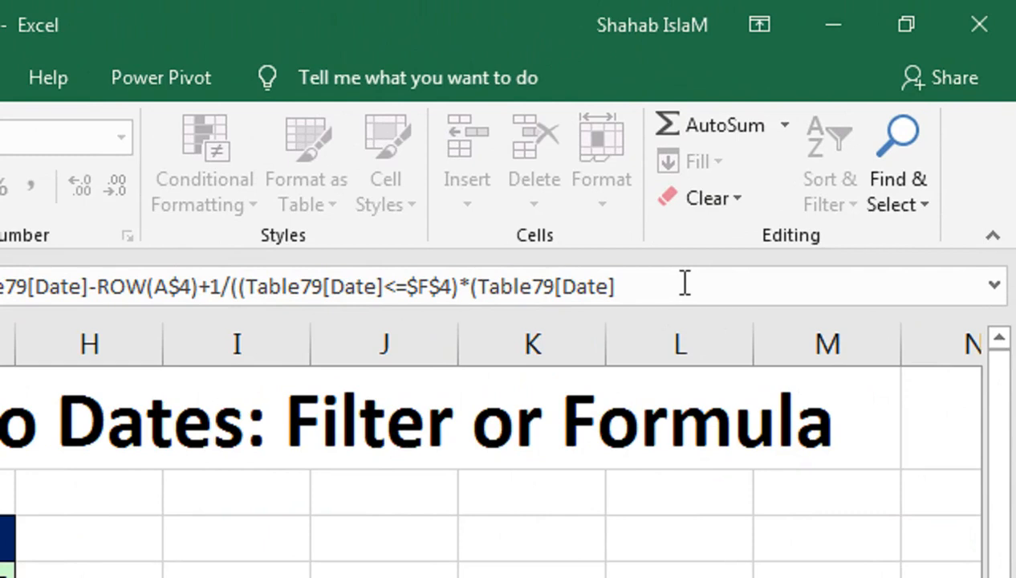
type(">=")
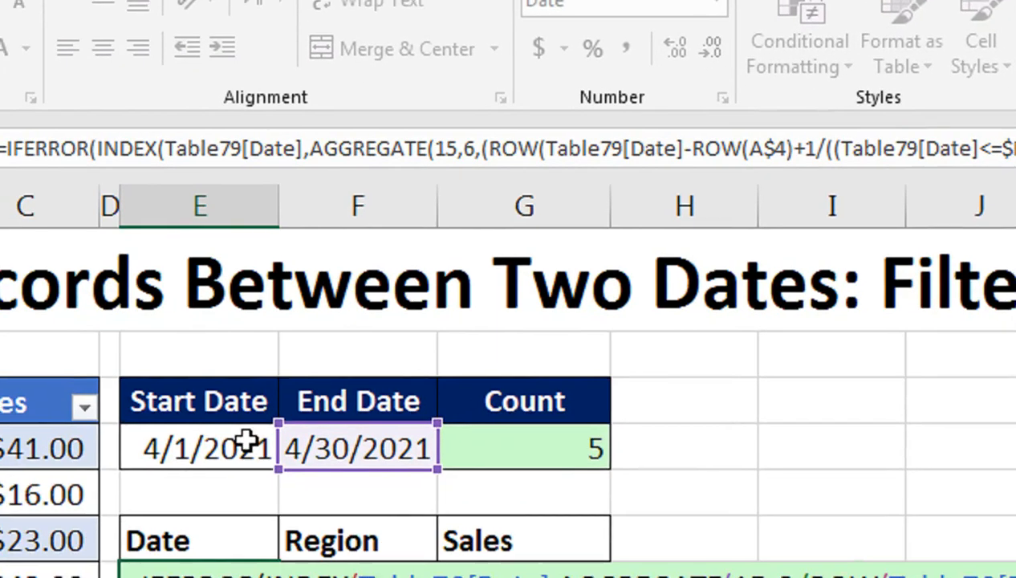
left_click(247, 439)
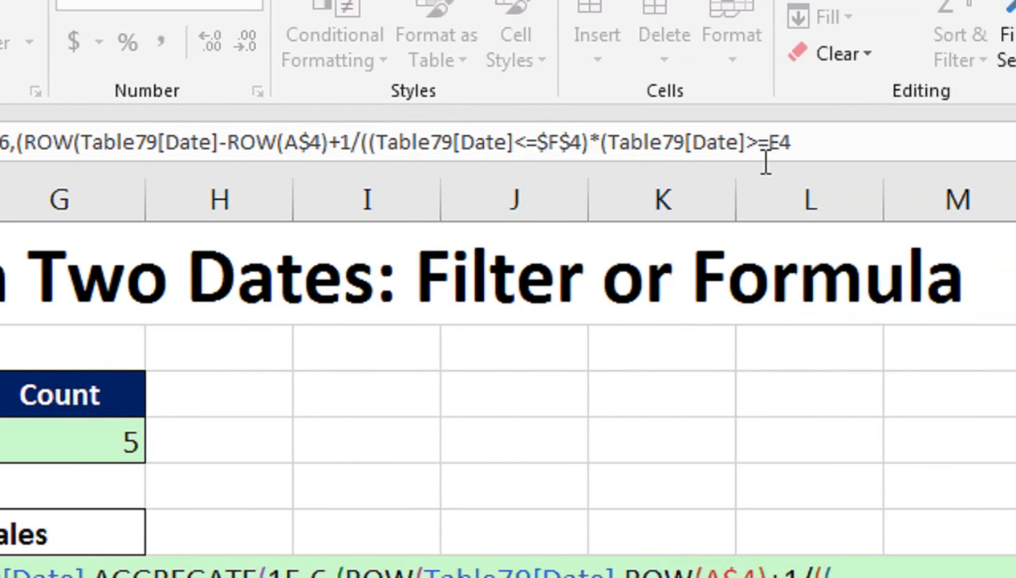
key("F4")
type("))")
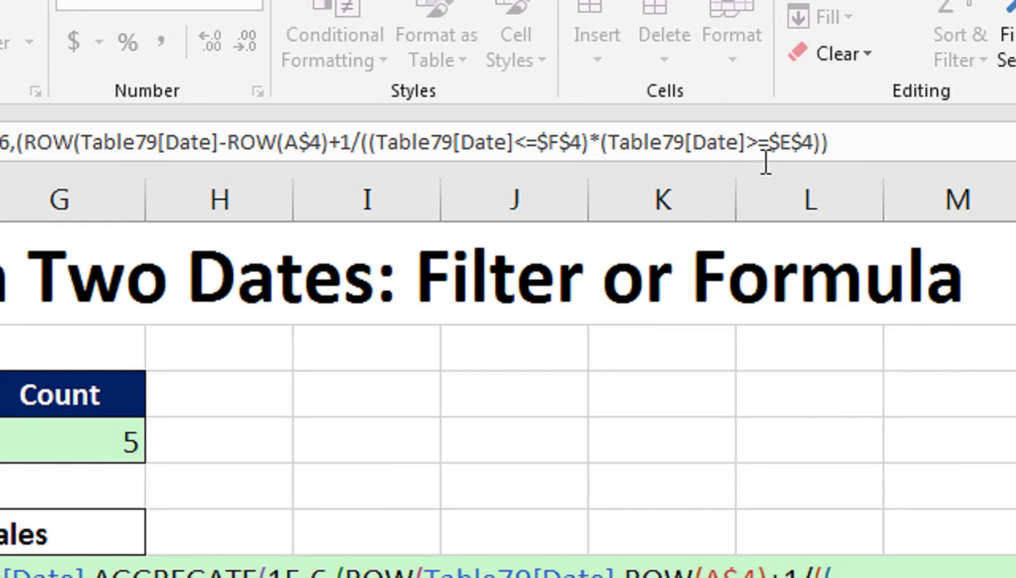
Step: Set AGGREGATE's k argument to a ROWS function over the expanding range E$7:E7
type(",rows")
key("Tab")
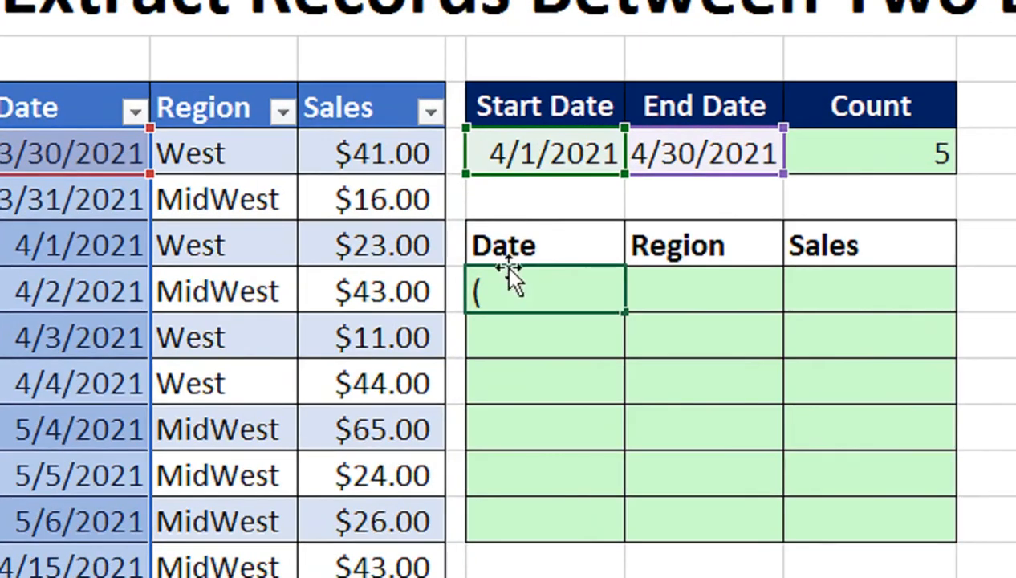
left_click(326, 358)
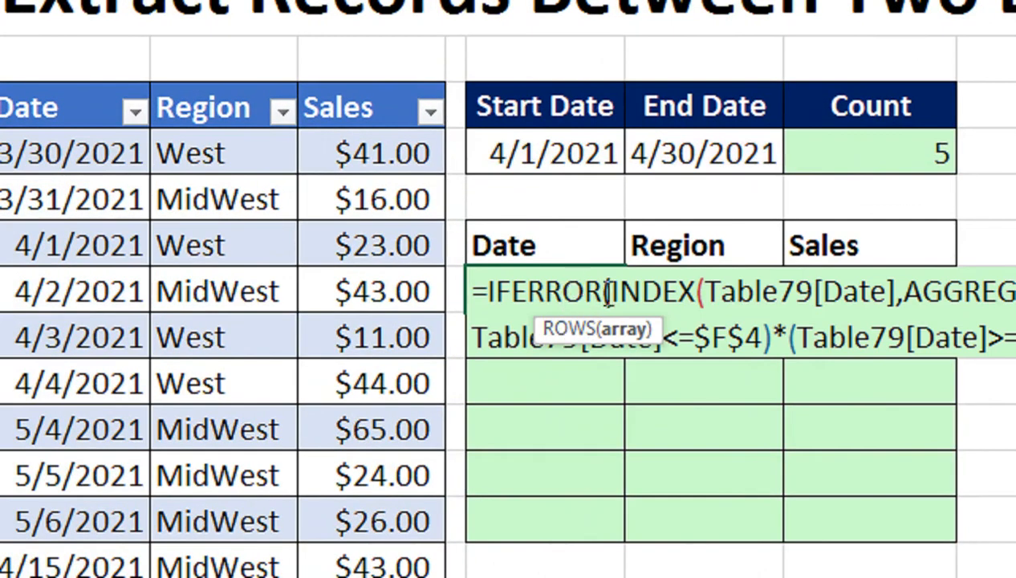
left_click(591, 257)
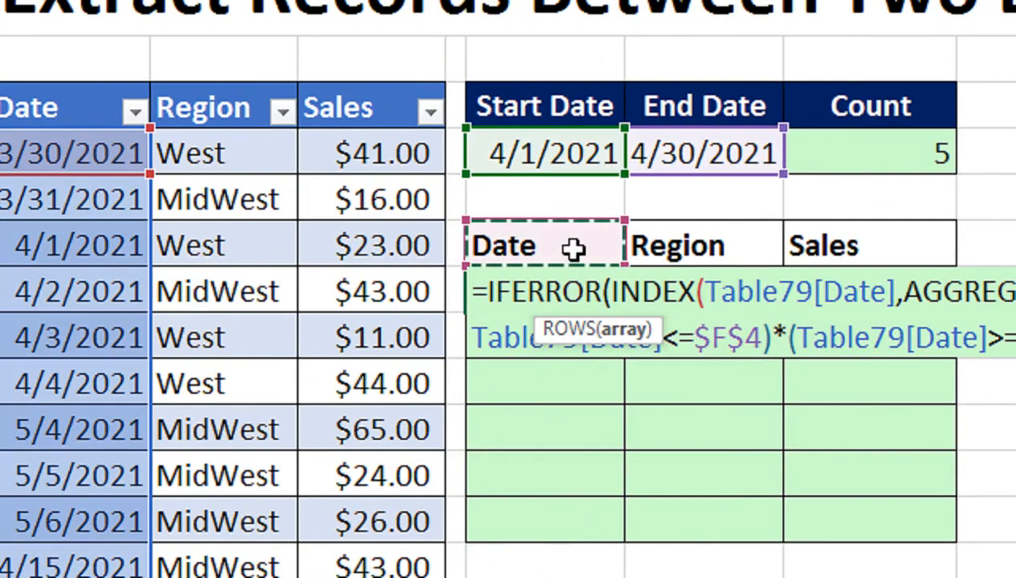
key("Down")
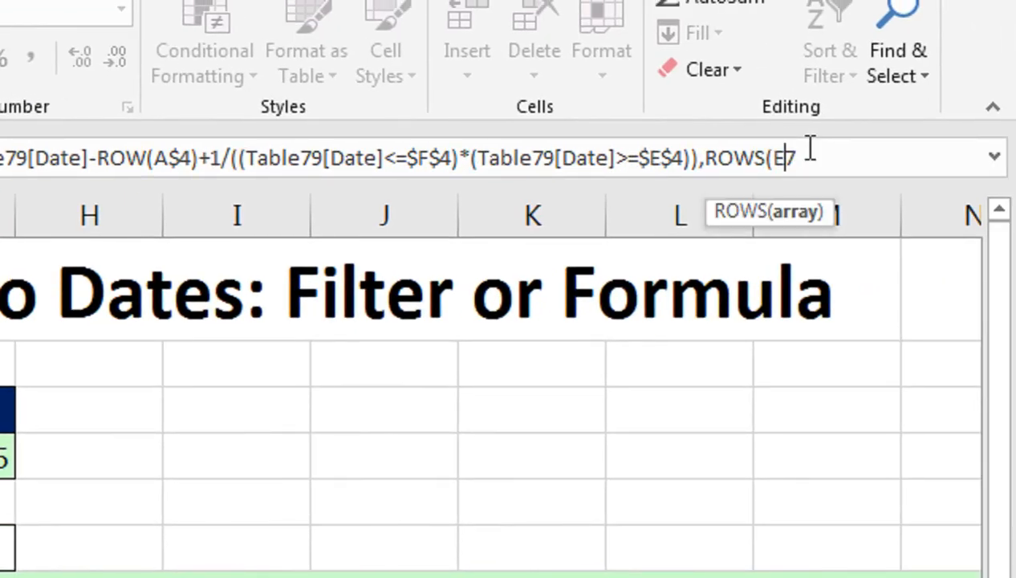
key("F4")
key("F4")
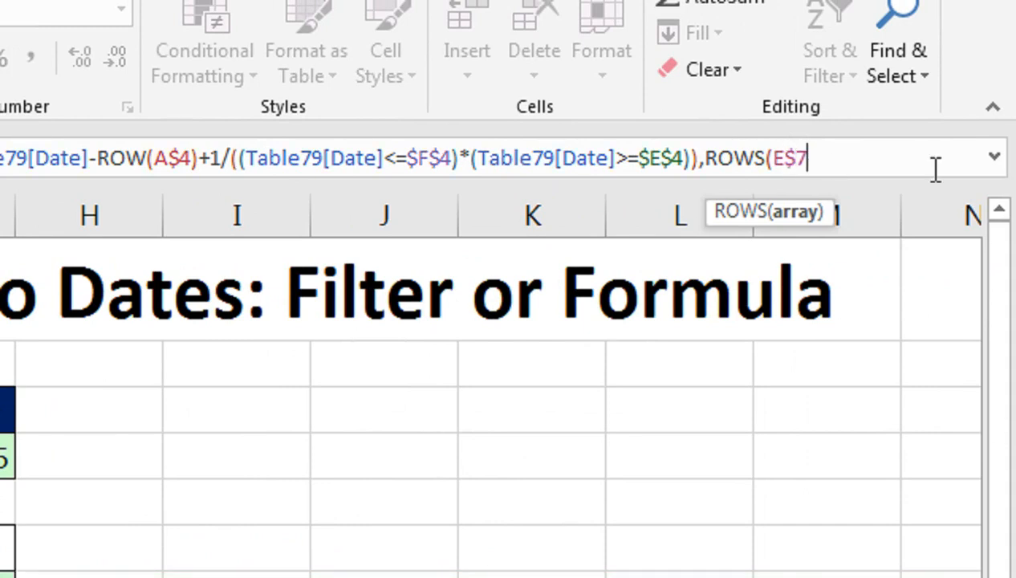
type(":")
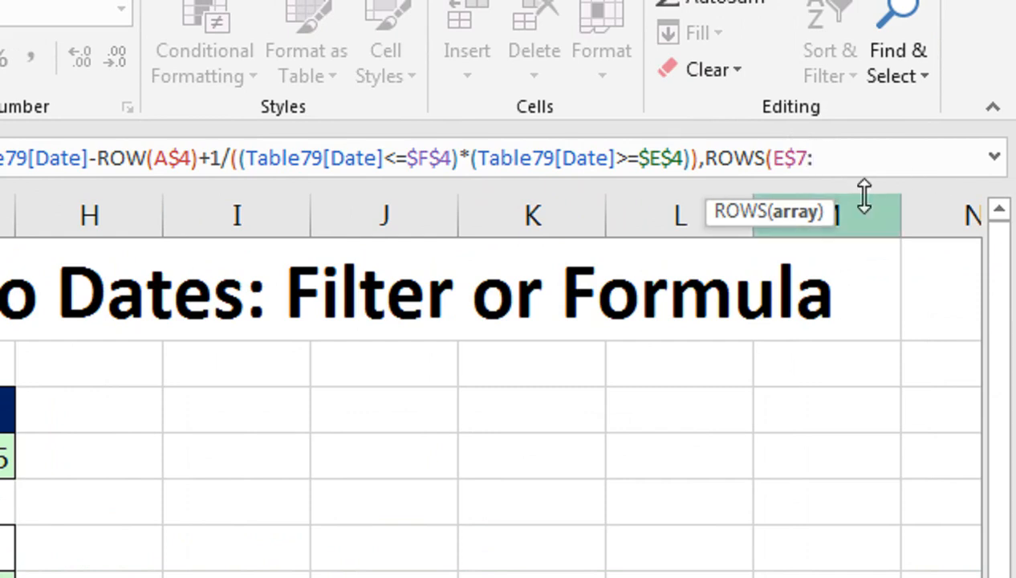
type("E7")
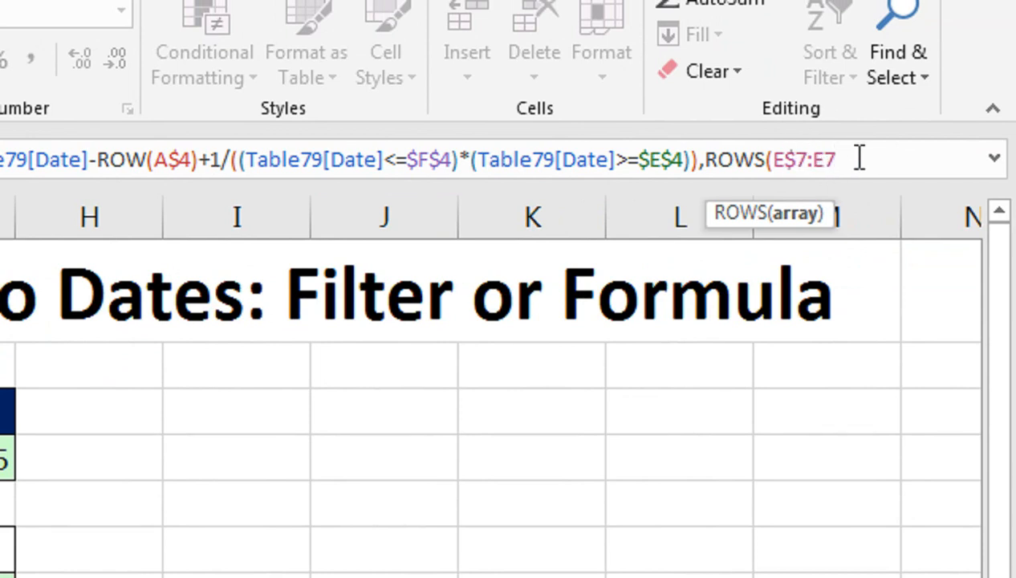
type(")")
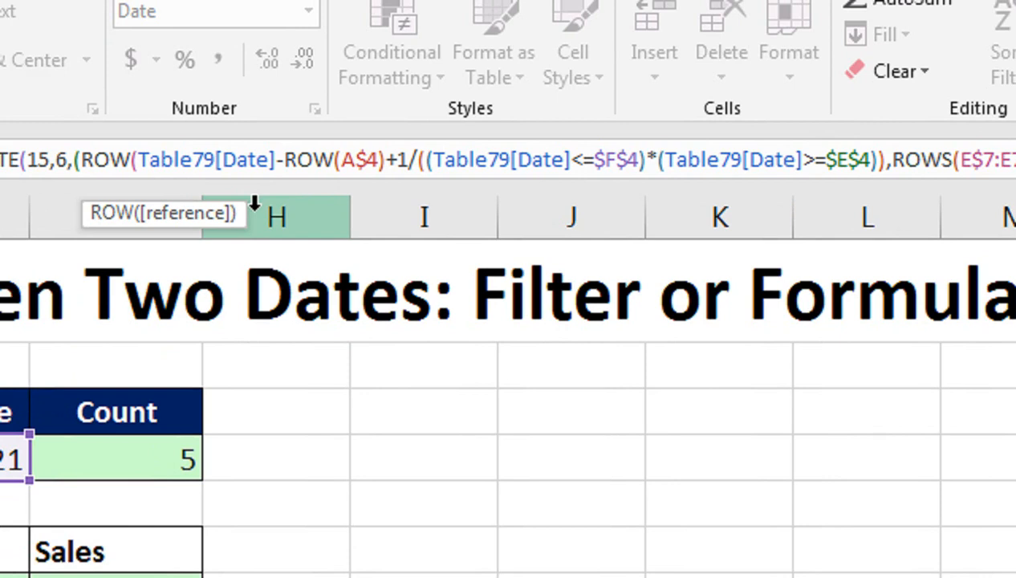
Step: Insert the missing closing parenthesis after the first ROW function's Table79[Date] reference, ahead of the minus sign
key("Left")
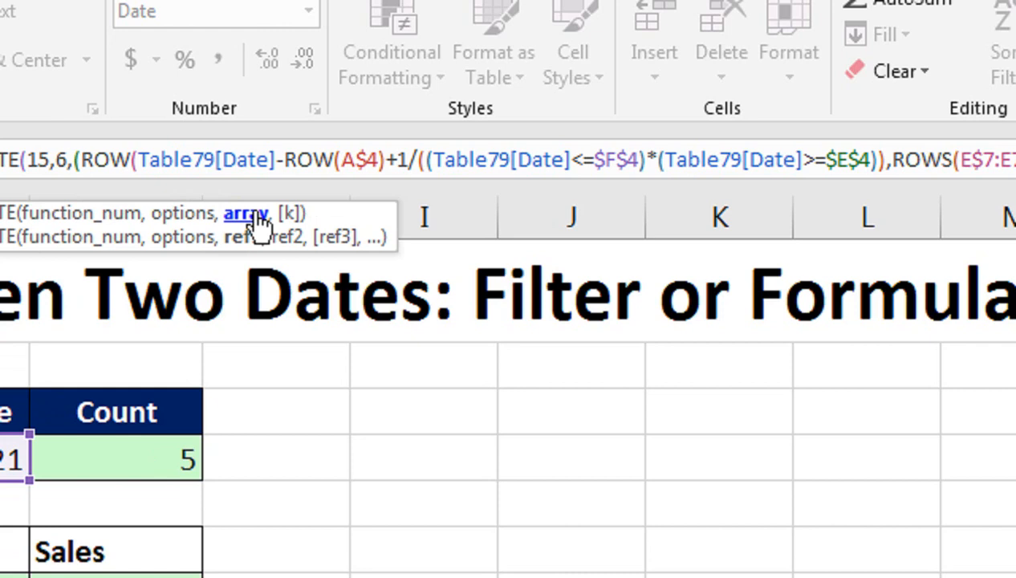
left_click(506, 159)
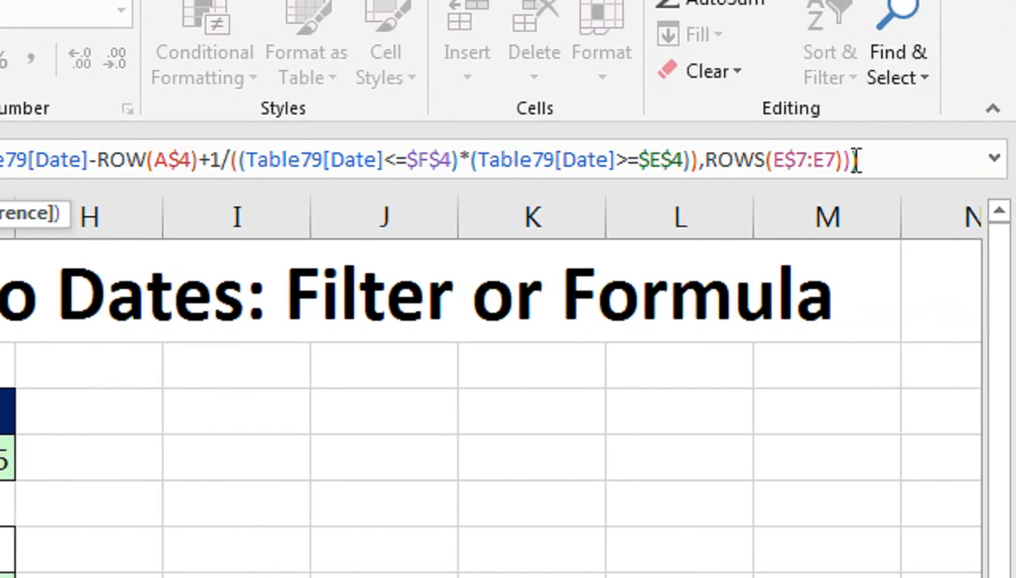
left_click(87, 160)
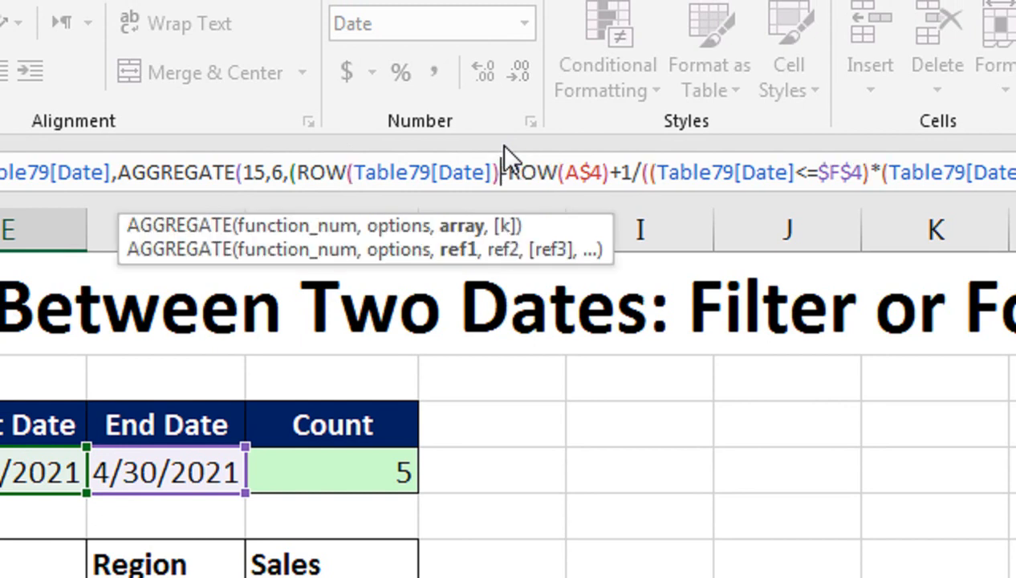
type("-")
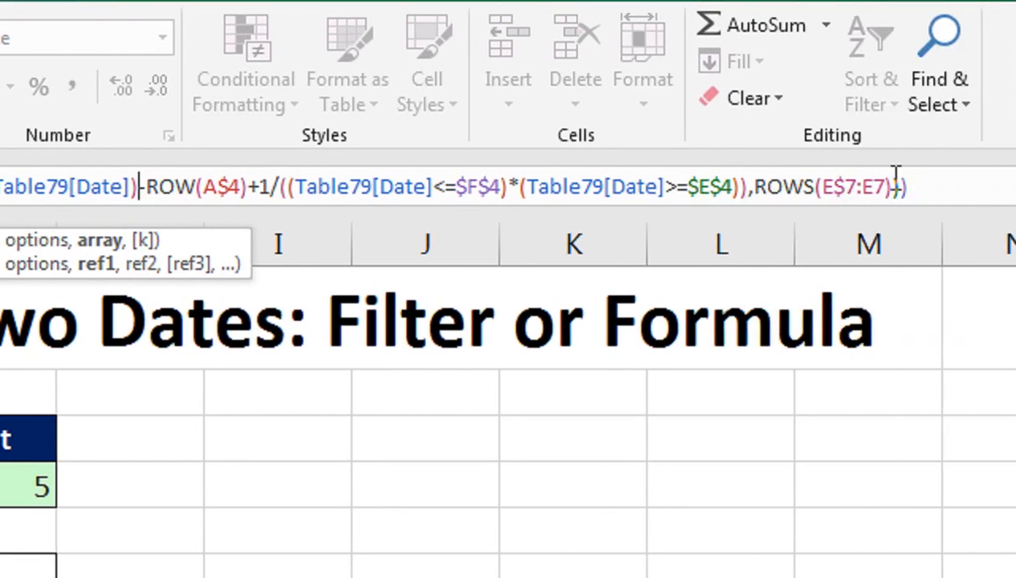
Step: Remove the closing parentheses at the formula's end and re-enter E7 as the end of the ROWS range
left_click(872, 178)
key("BackSpace")
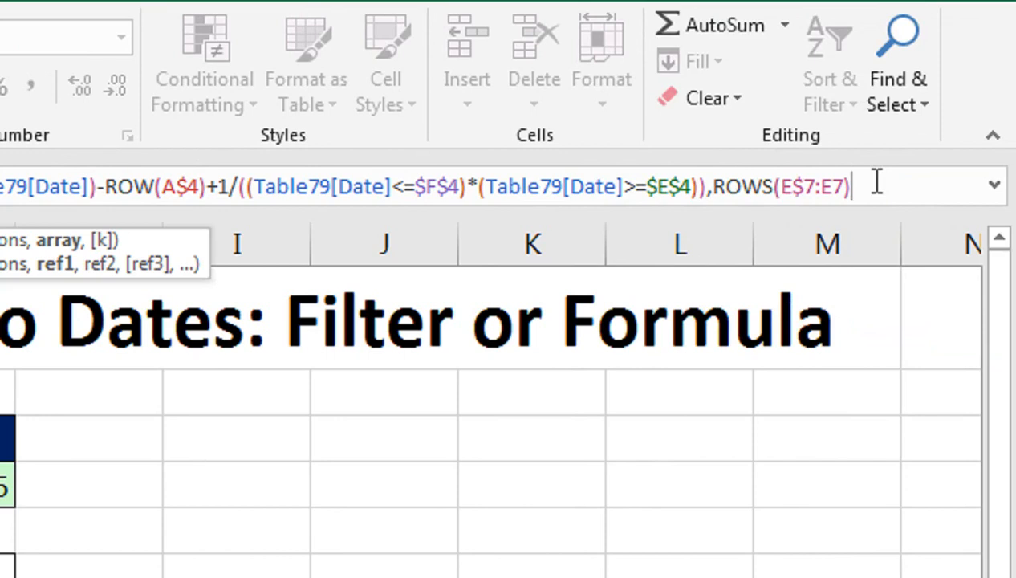
key("BackSpace")
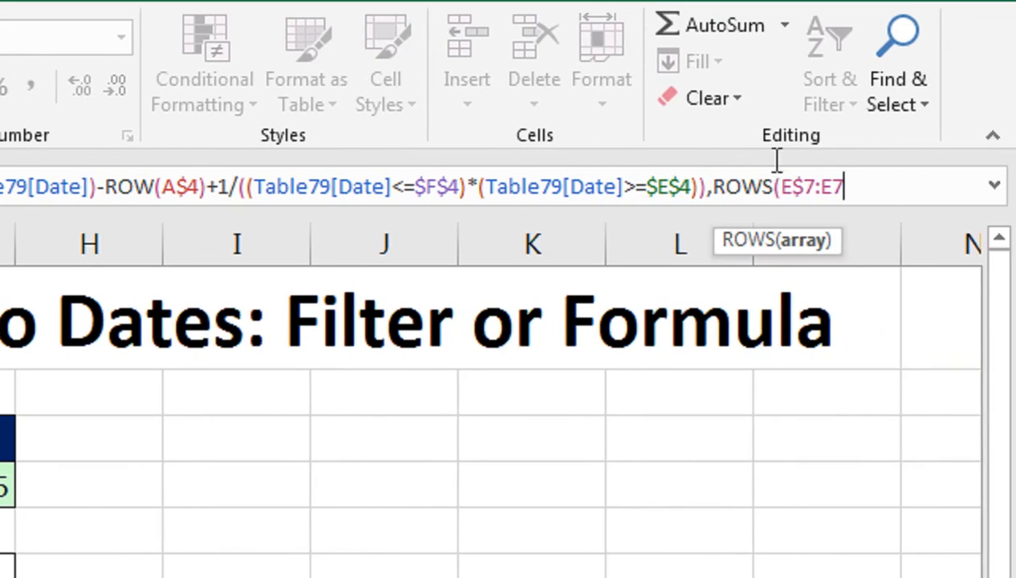
key("BackSpace")
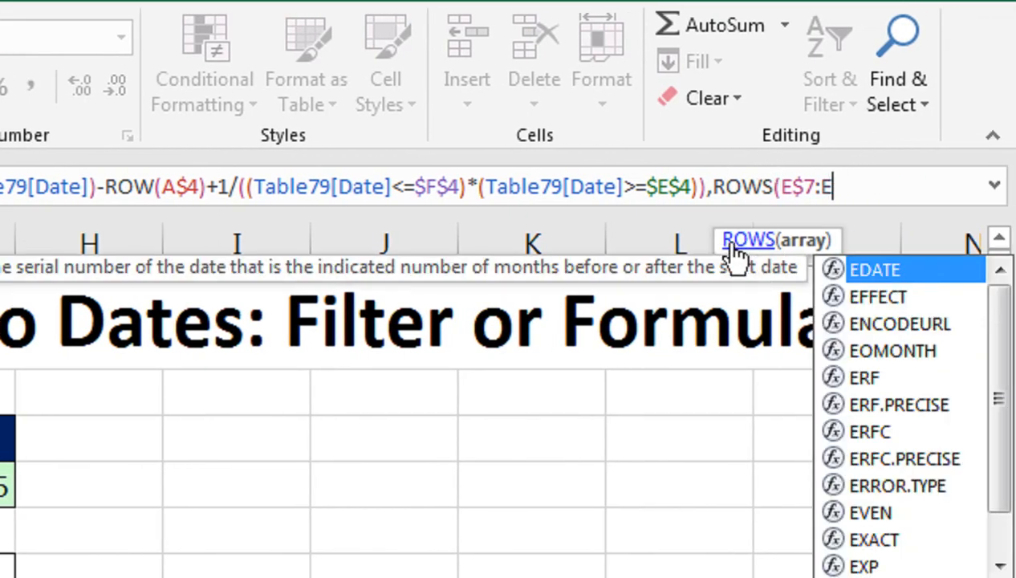
type("7")
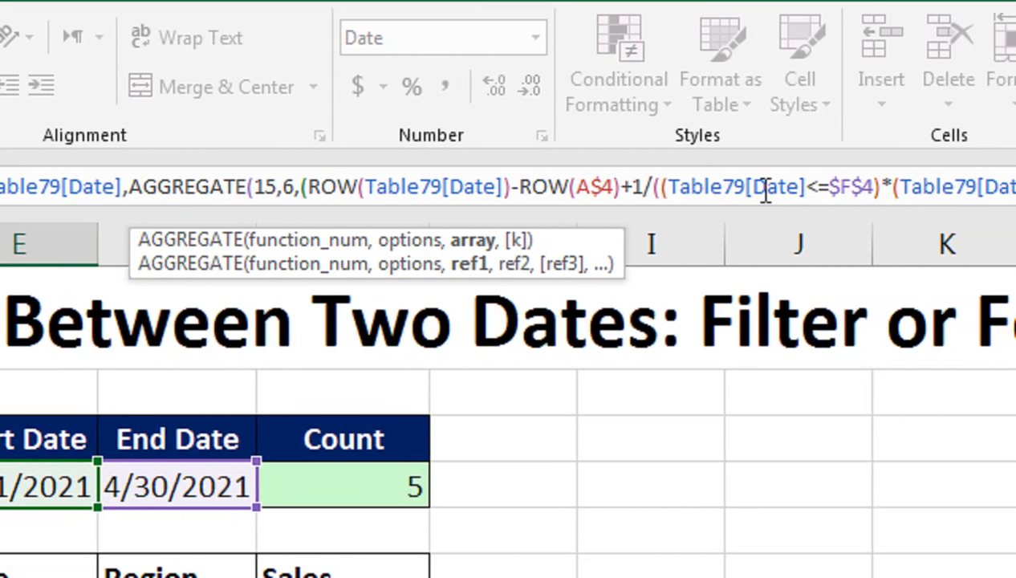
Step: Insert a closing parenthesis after +1 in the row-number expression, ahead of the division by the date criteria
type(")")
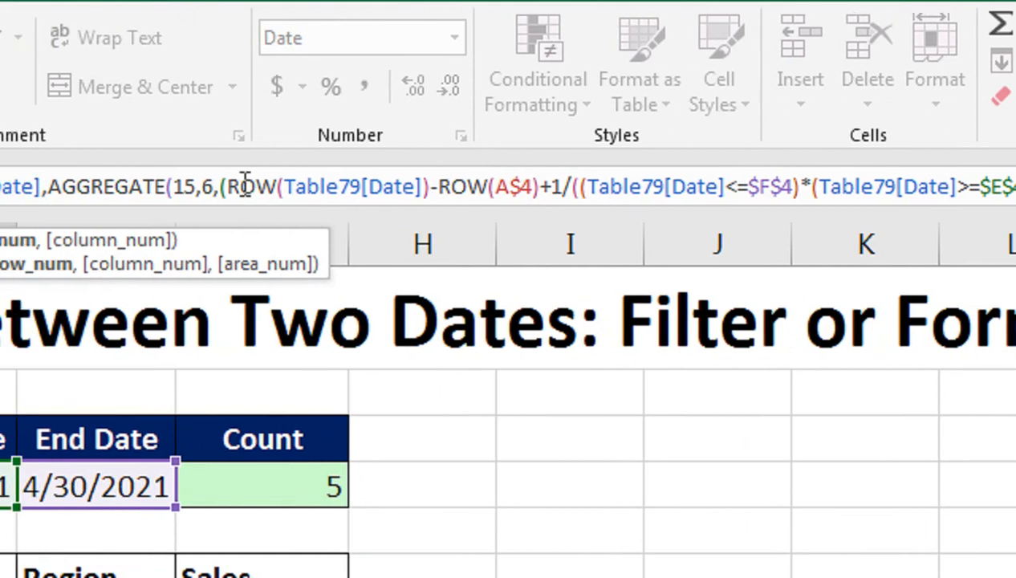
left_click(158, 186)
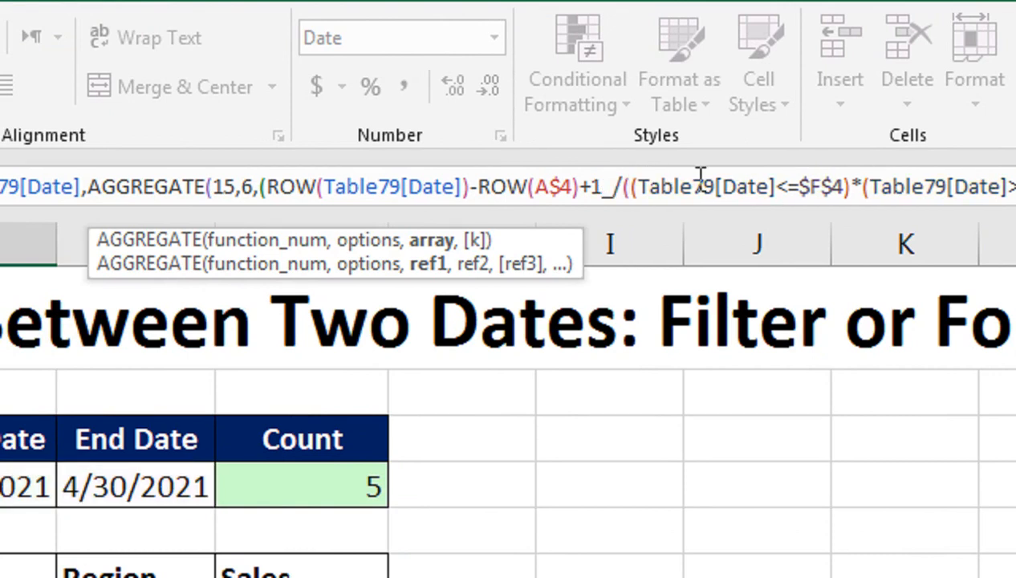
key("BackSpace")
type("/")
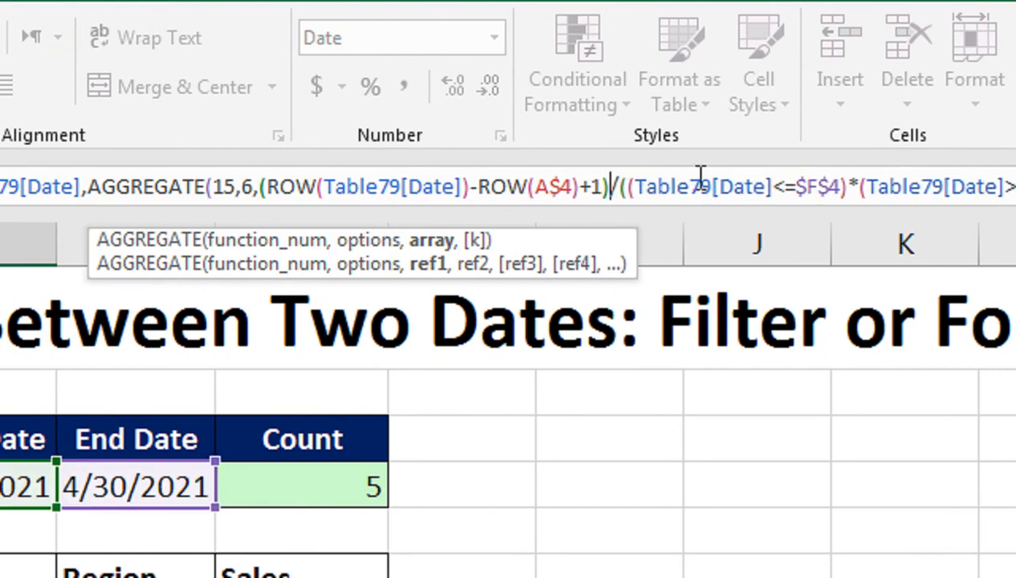
Step: Re-enter the closing parentheses after ROWS(E$7:E7), add "" as IFERROR's value_if_error, and commit the formula in E7
left_click(658, 186)
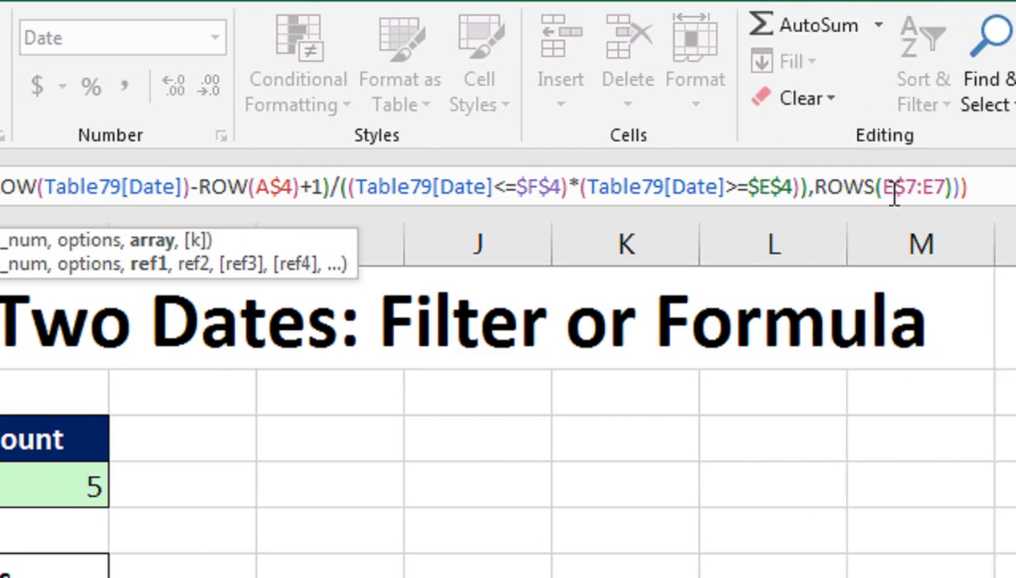
left_click(887, 185)
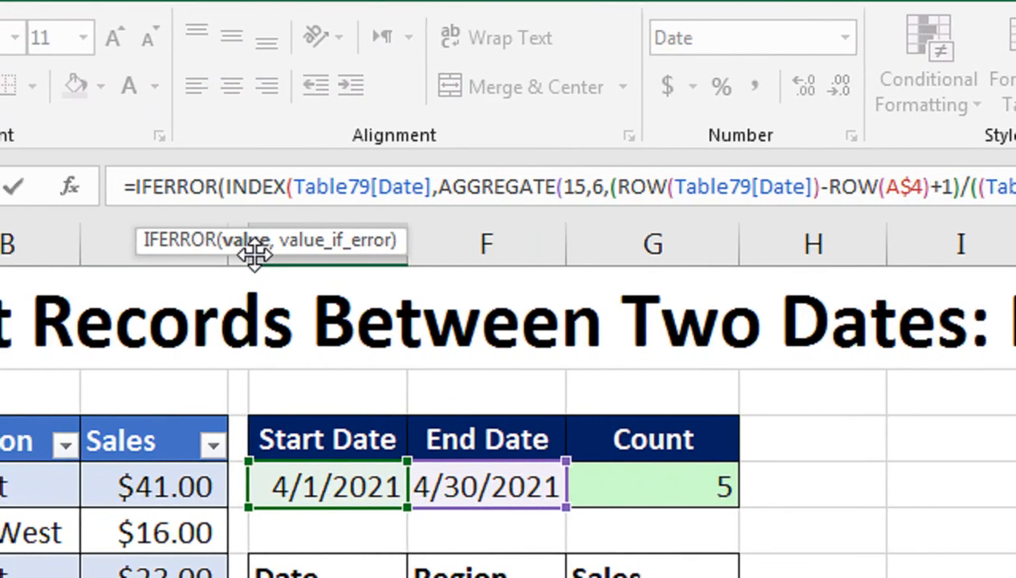
key("BackSpace")
key("BackSpace")
key("BackSpace")
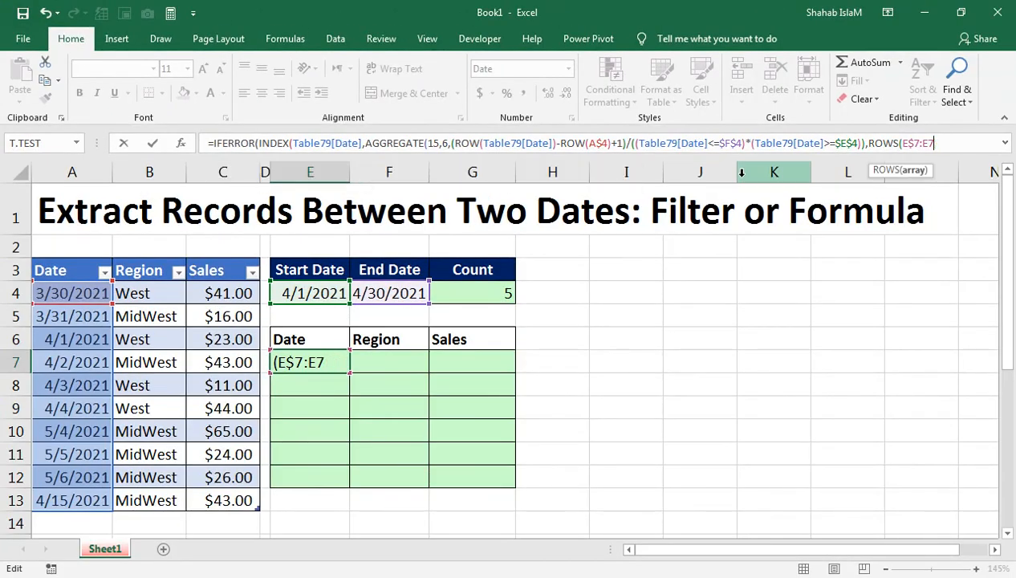
type(")")
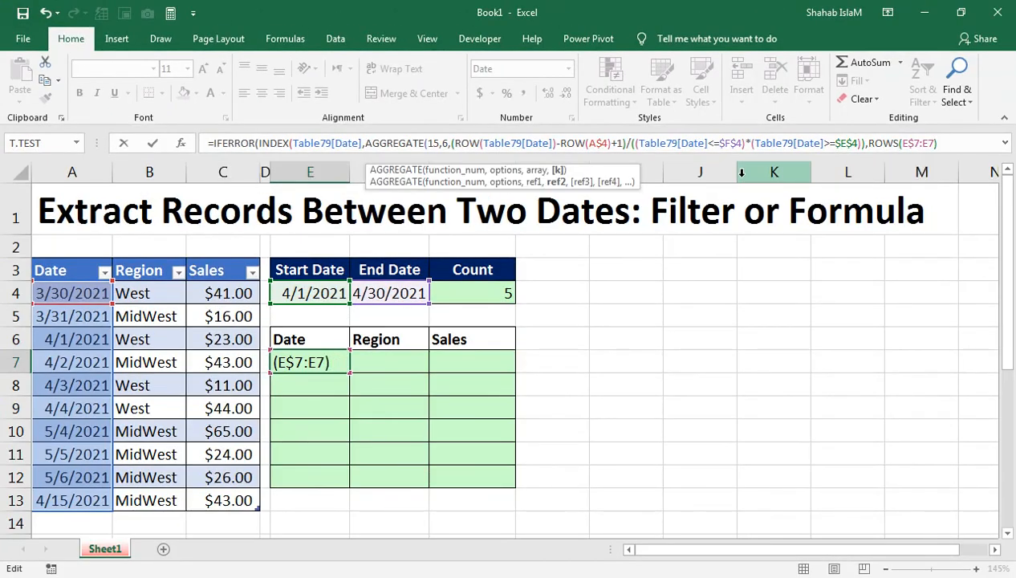
type("))")
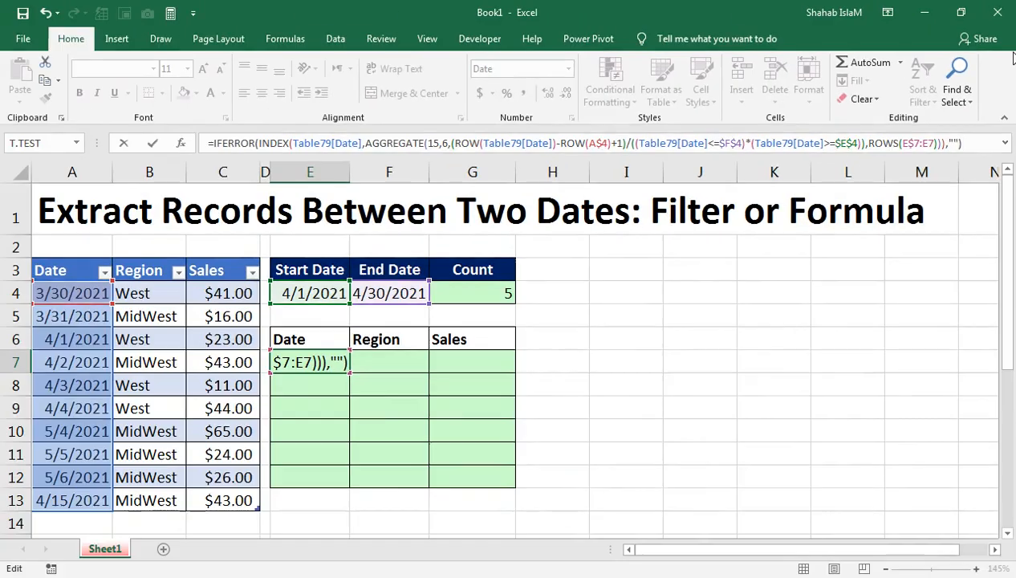
key("ctrl+Return")
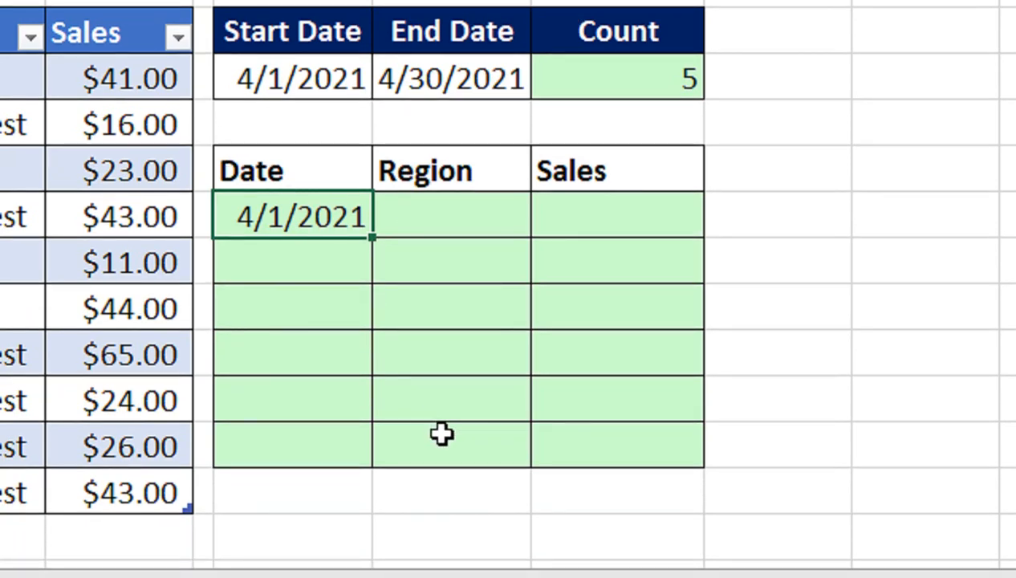
Step: Fill the E7 formula down and across the extraction range E7:G12
key("shift+Down")
key("shift+Down")
key("shift+Down")
key("shift+Down")
key("shift+Down")
key("shift+Right")
key("shift+Right")
key("shift+Right")
key("shift+Left")
key("ctrl+e")
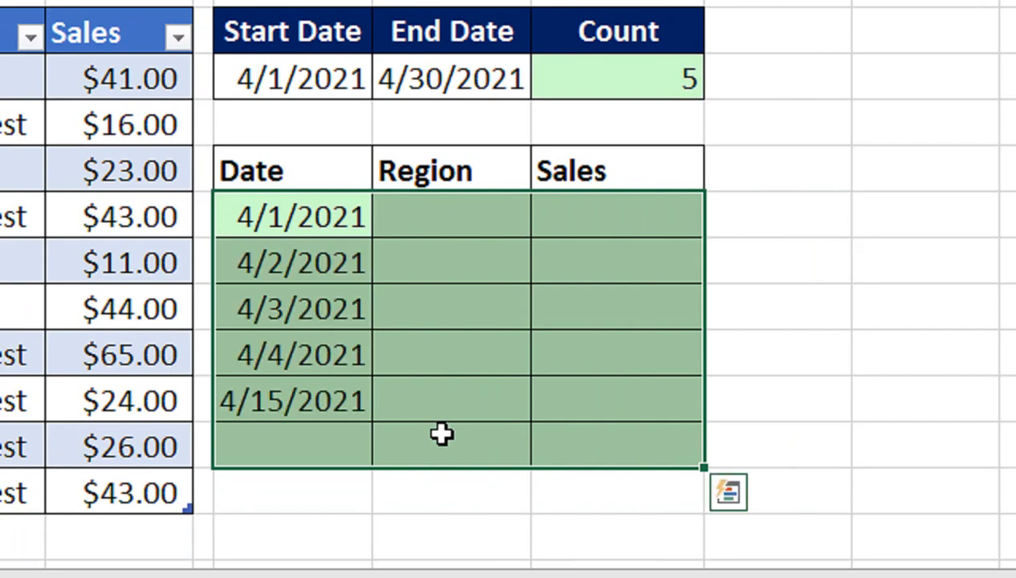
key("ctrl+r")
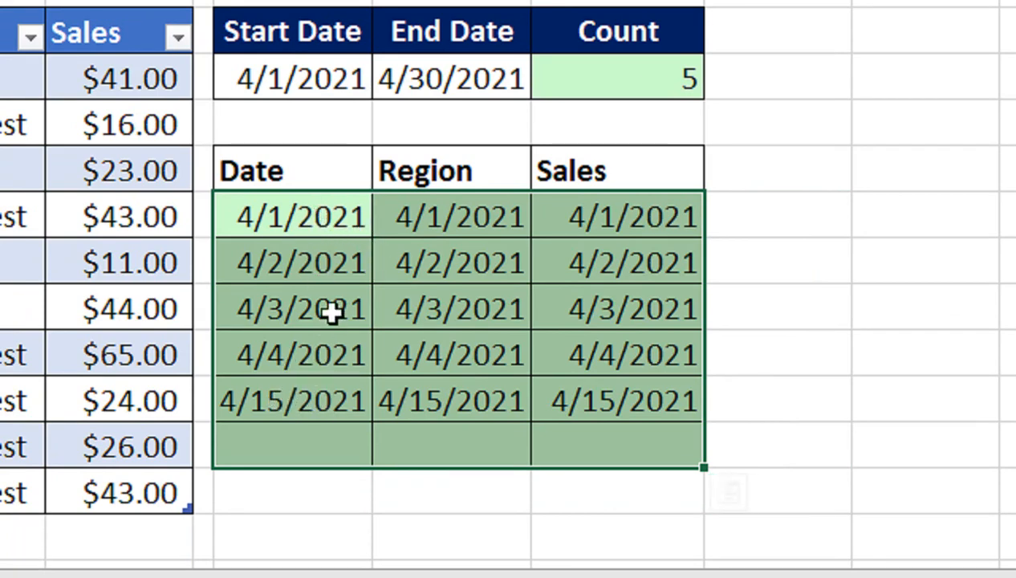
Step: Set the number format of the Region and Sales results in F7:G11 to General
left_click(415, 213)
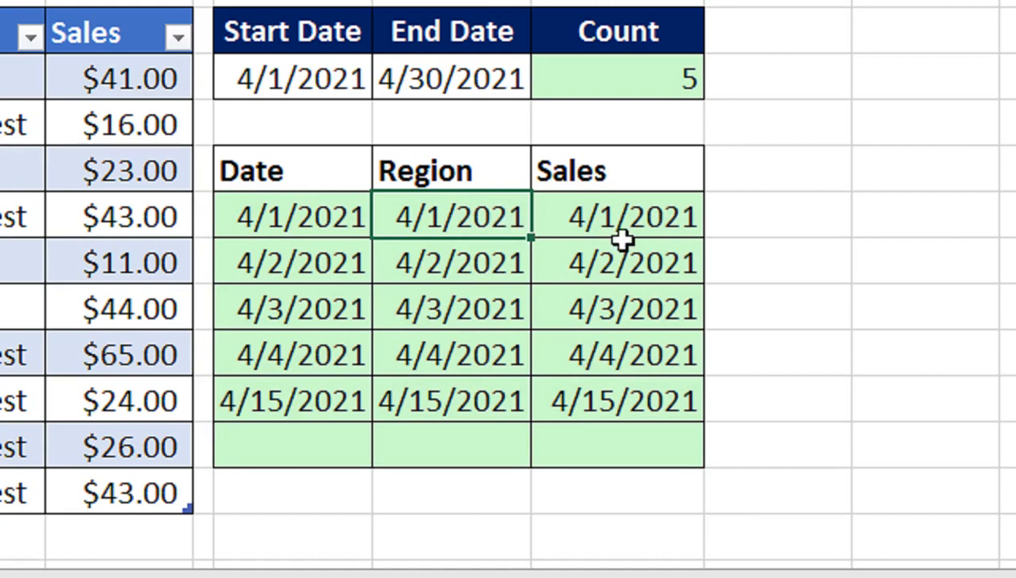
left_click_drag(483, 228, 567, 397)
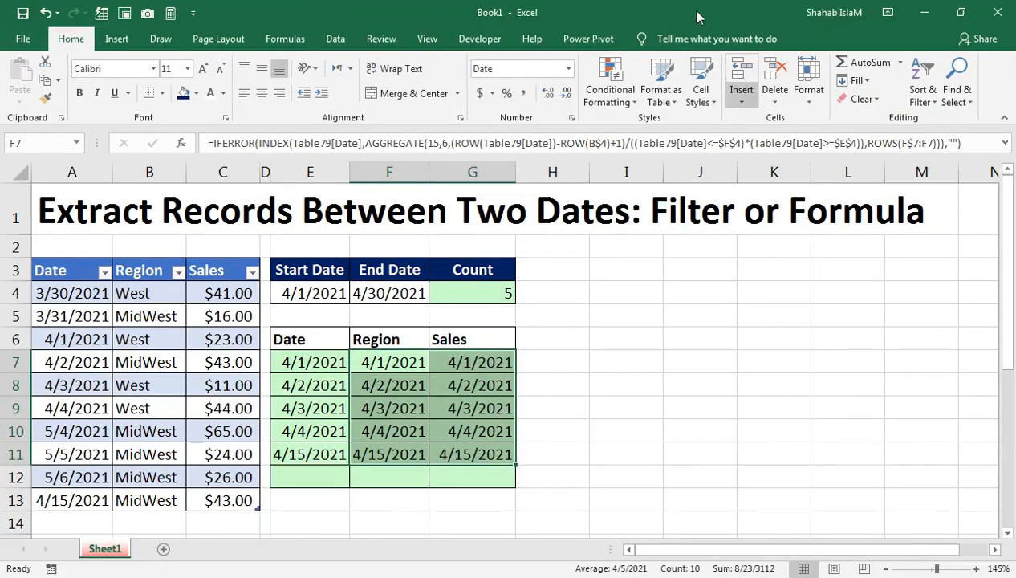
left_click(568, 68)
left_click(546, 96)
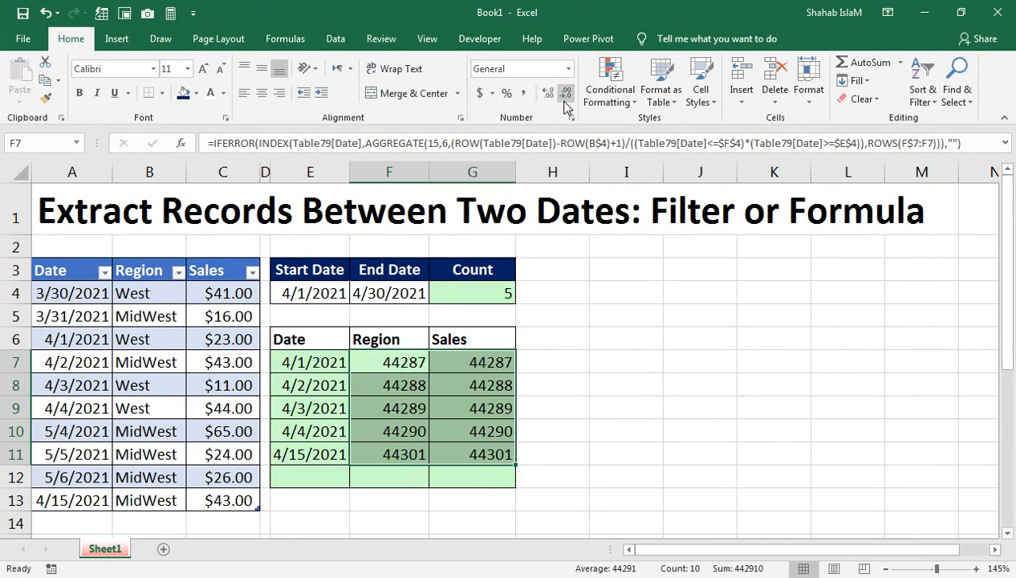
Step: Check the copied formulas in G7 and F7 for the columns and cells they reference
left_click(457, 362)
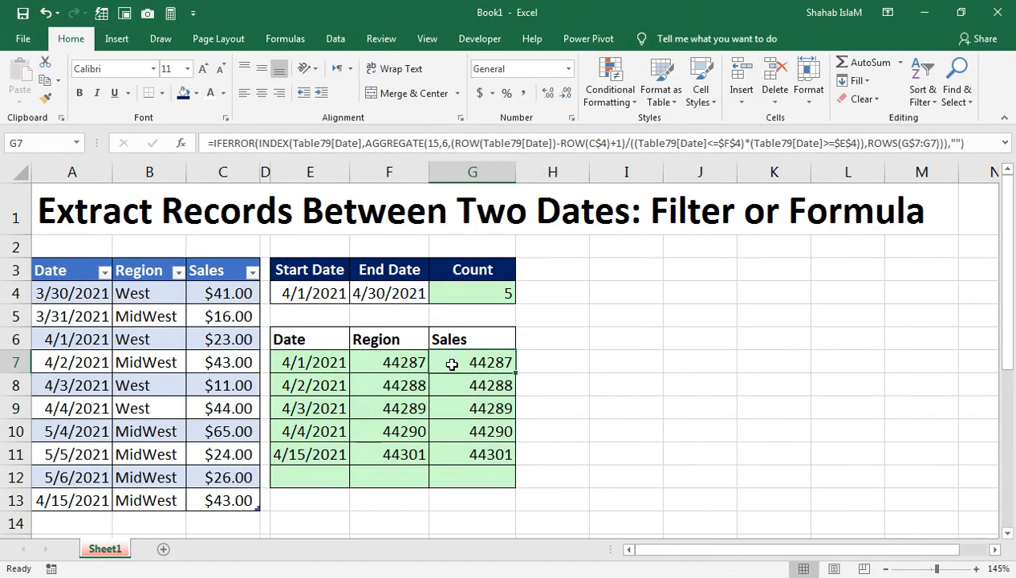
left_click(400, 365)
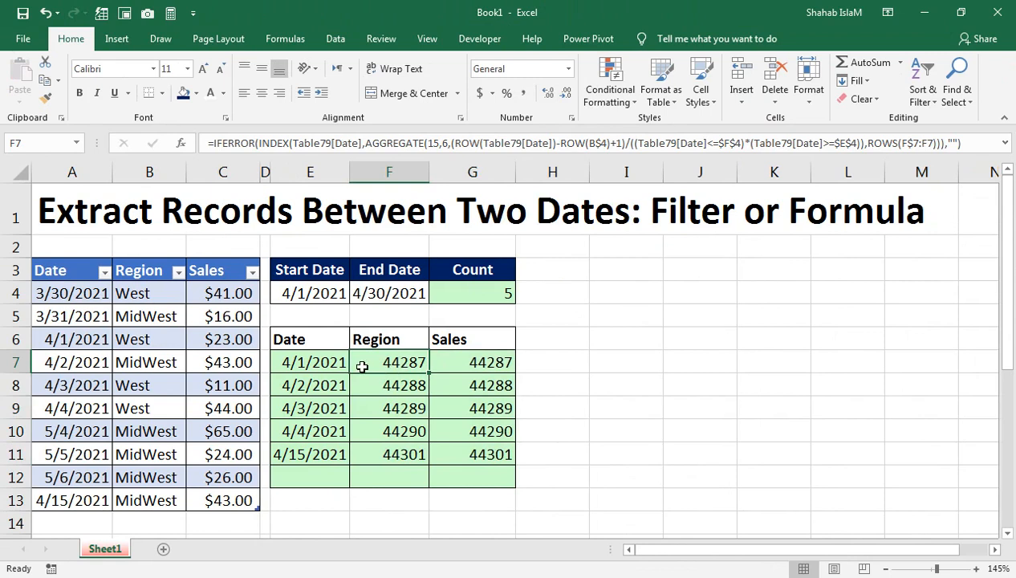
double_click(377, 367)
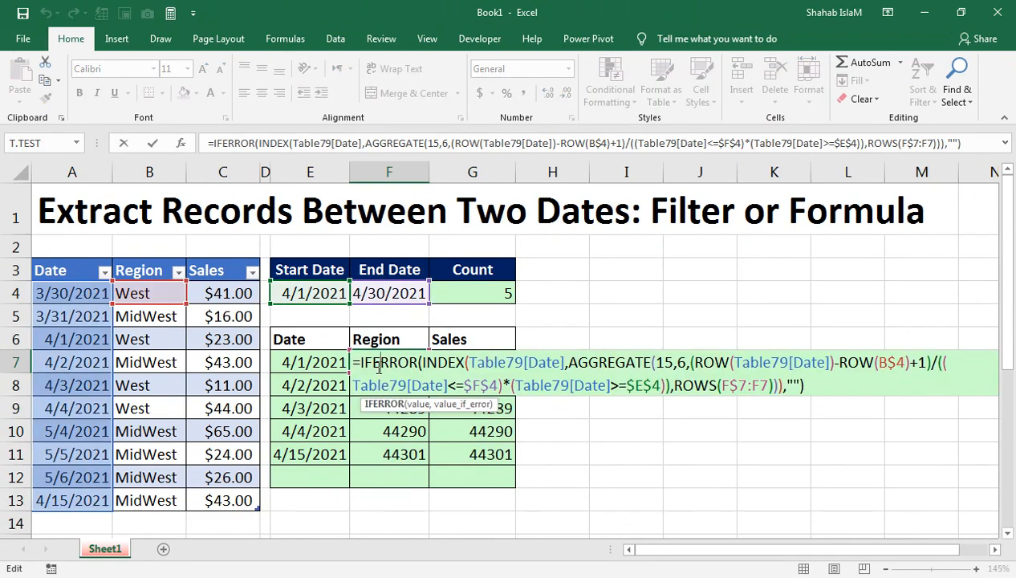
key("Return")
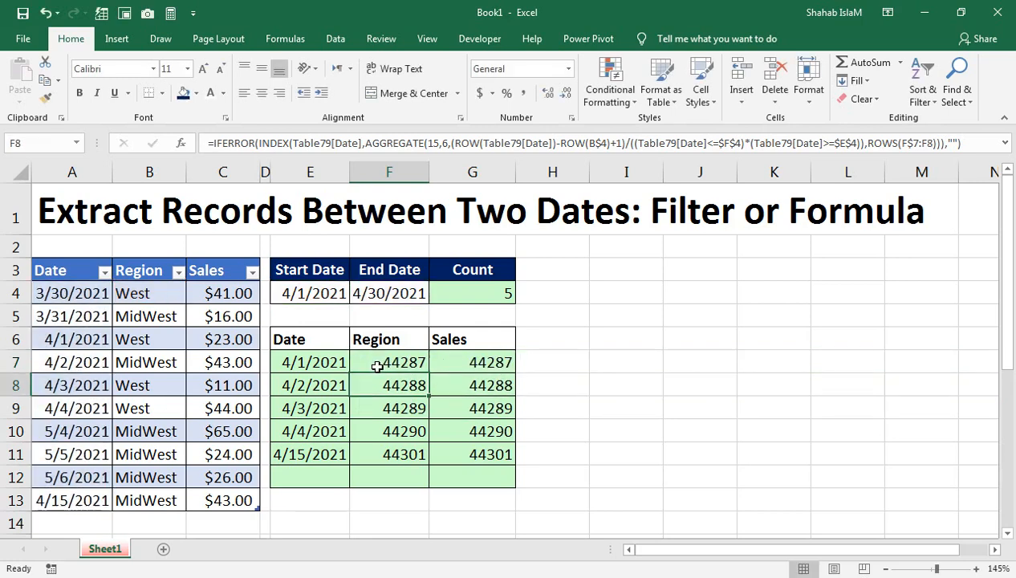
Step: Set the number format of the Sales results in G7:G11 to General
left_click(468, 376)
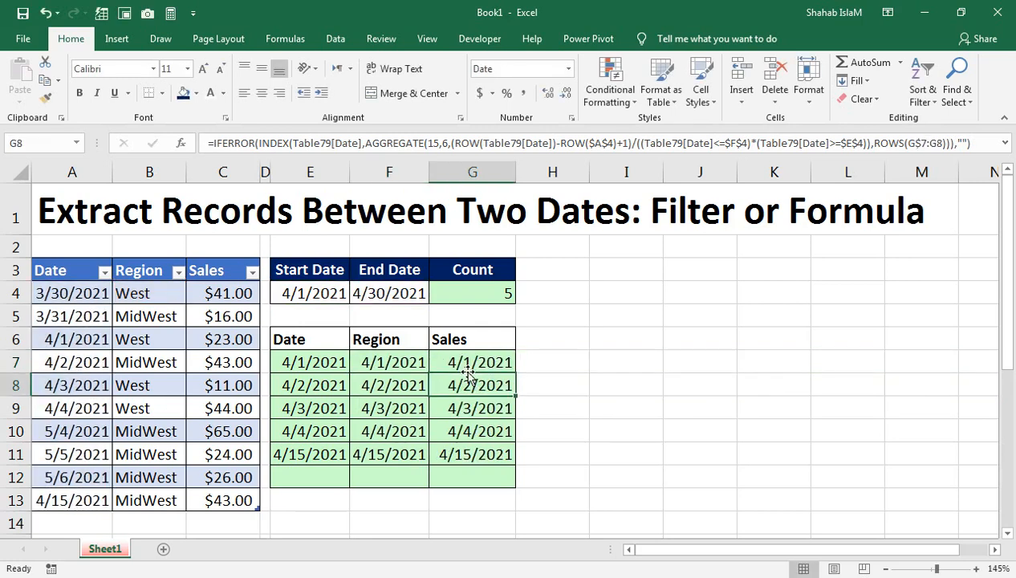
left_click_drag(466, 361, 468, 454)
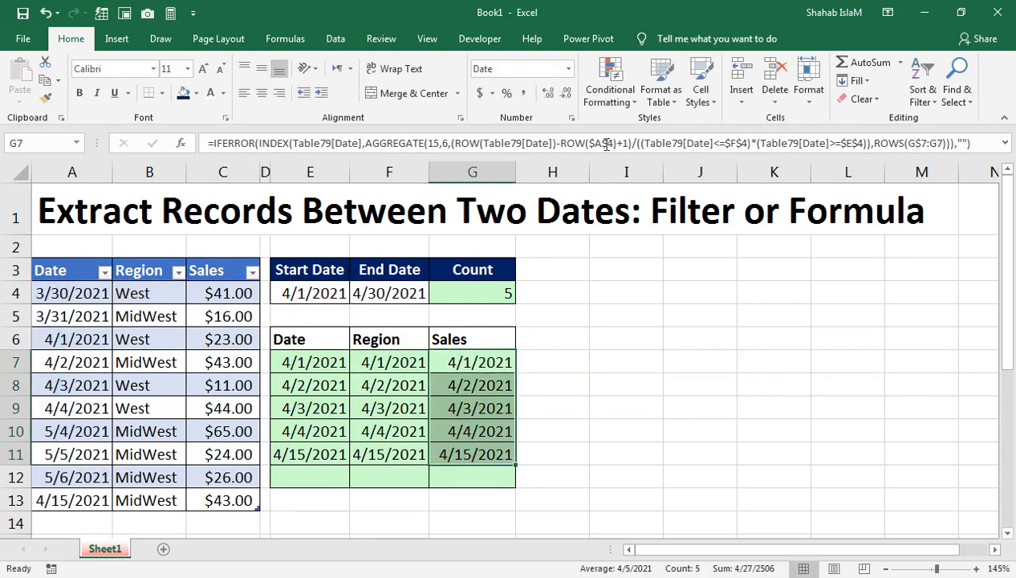
left_click(568, 69)
left_click(526, 90)
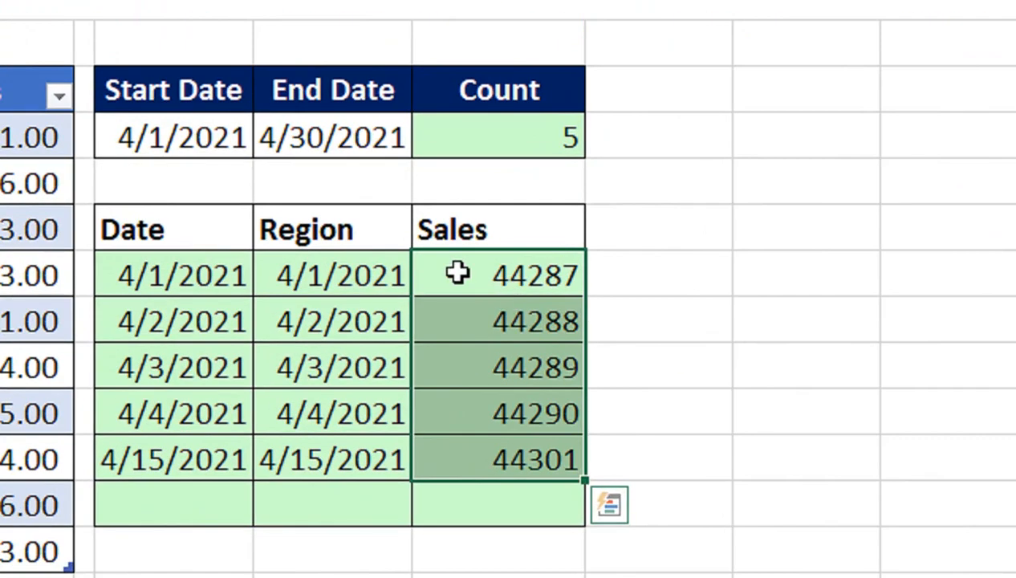
Step: Clear the copied formulas from F7:G11 and E8:E11, keeping only the original formula in E7
left_click(456, 286)
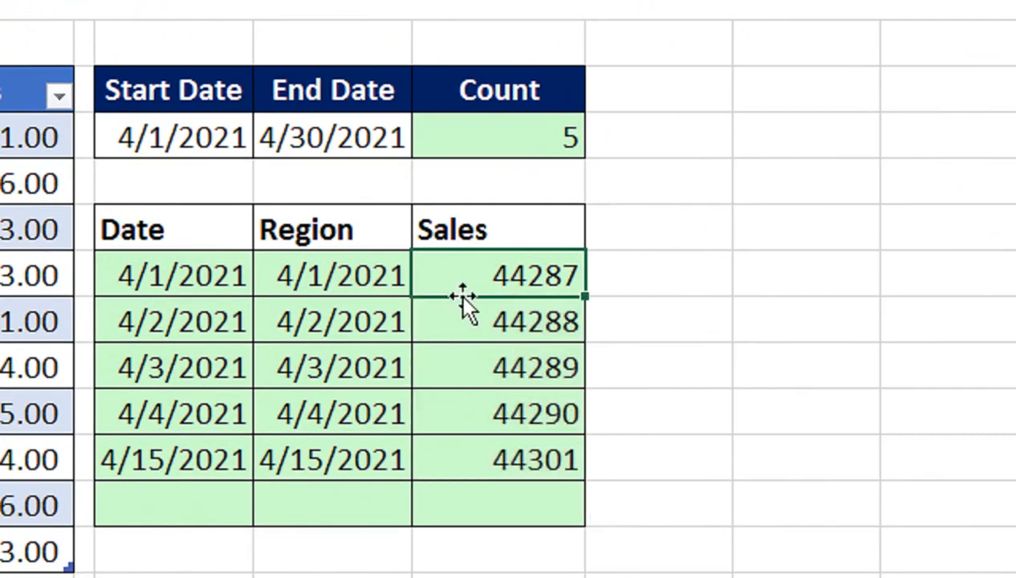
left_click_drag(398, 276, 467, 448)
key("Delete")
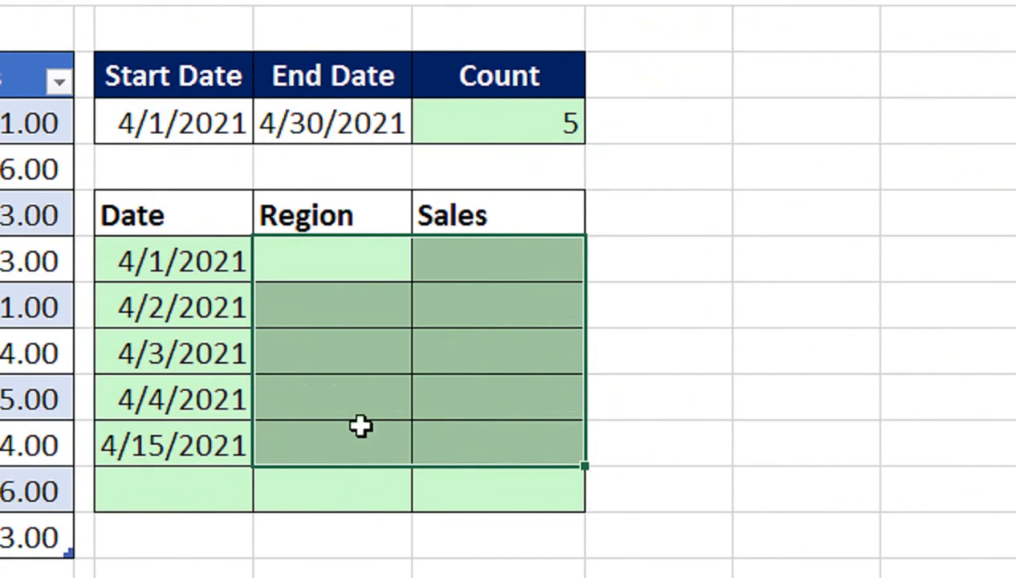
left_click_drag(221, 306, 212, 426)
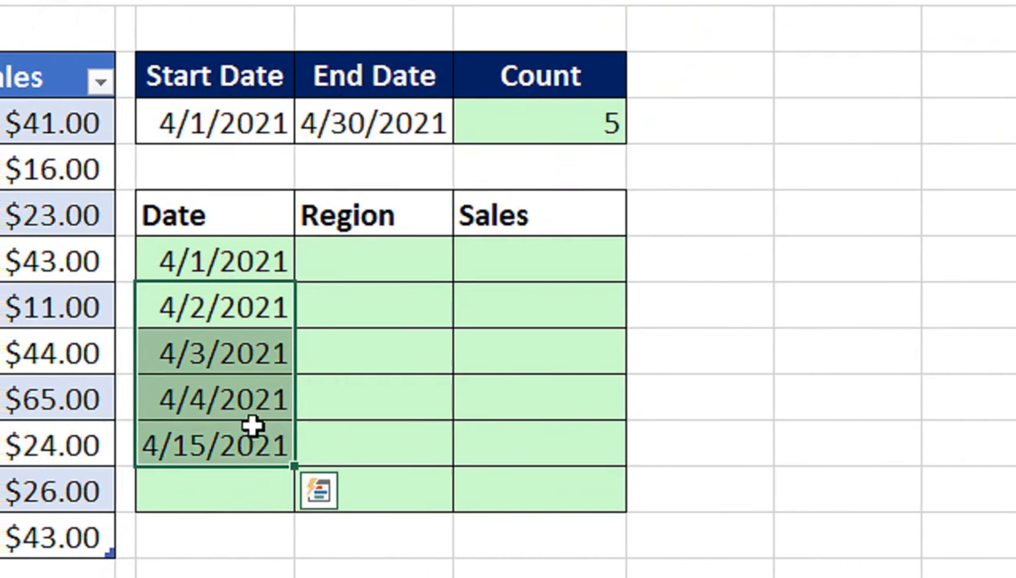
key("Delete")
left_click(150, 240)
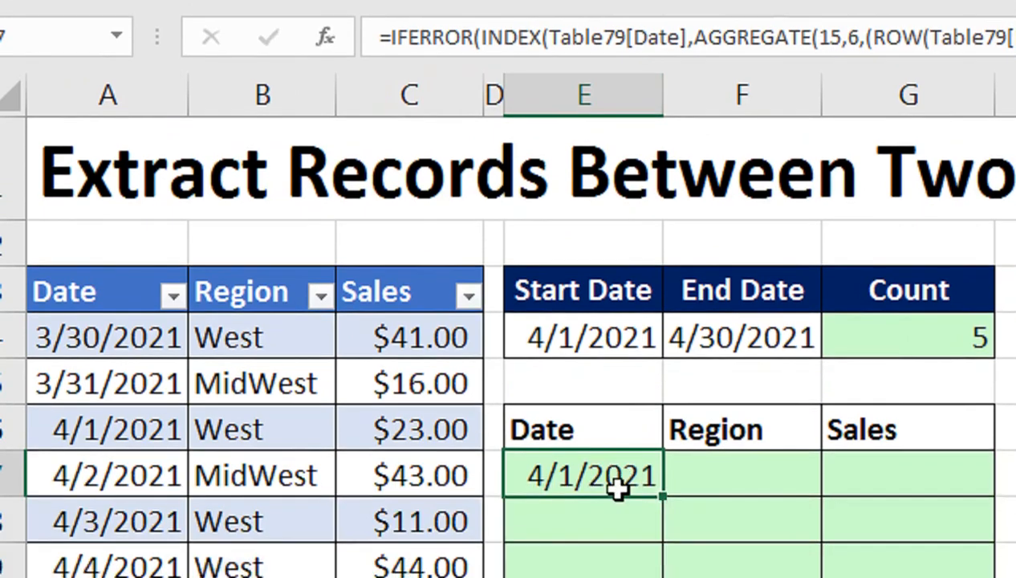
Step: Copy the E7 formula across to F7 and open the copy to check its references
left_click(695, 572)
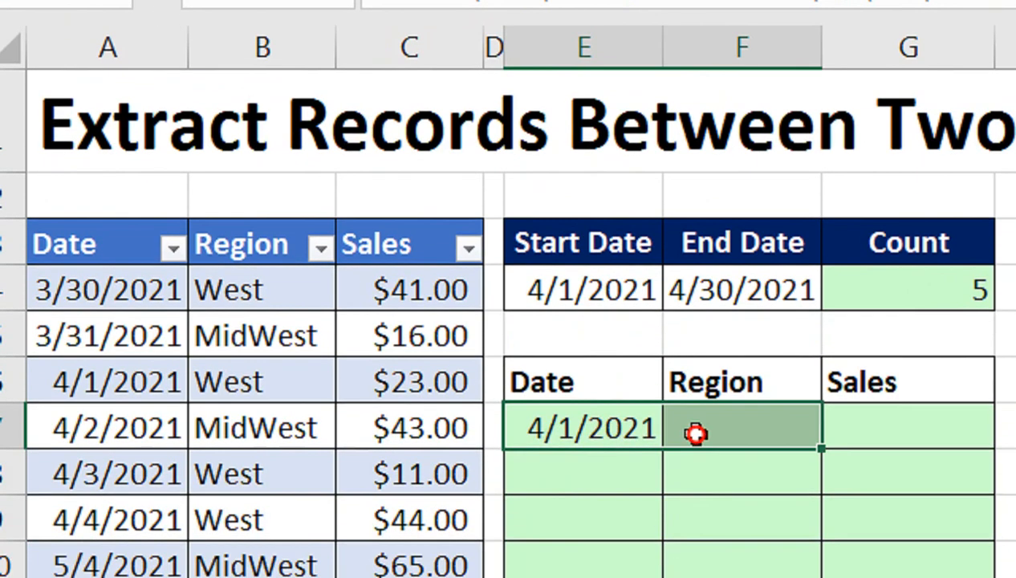
key("ctrl+v")
double_click(722, 424)
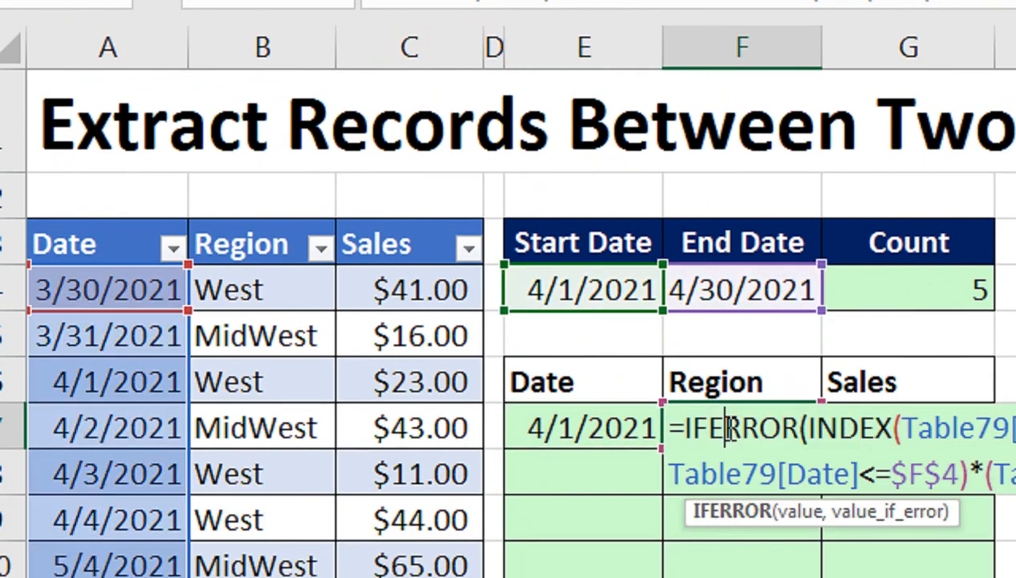
key("Return")
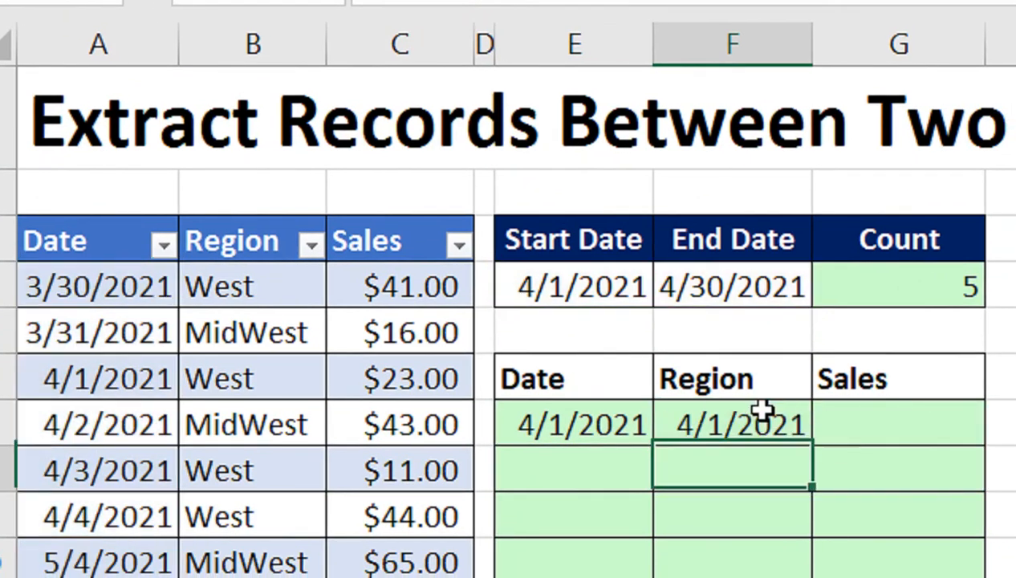
Step: Fill the E7 formula down the Date column through E12, and check the references in a copy extended to F7
key("Left")
key("Up")
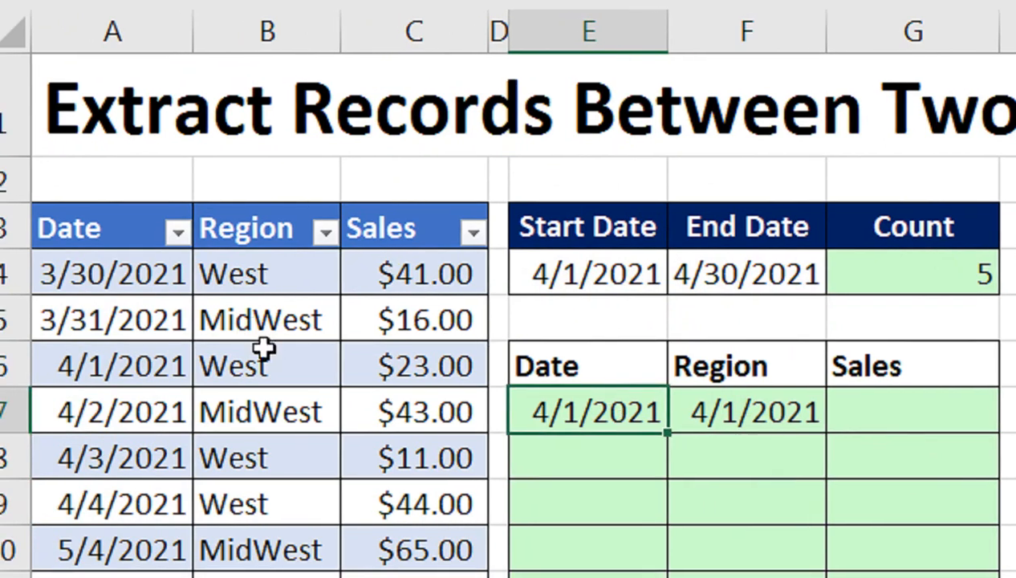
left_click_drag(654, 433, 874, 469)
left_click_drag(807, 428, 850, 397)
double_click(679, 178)
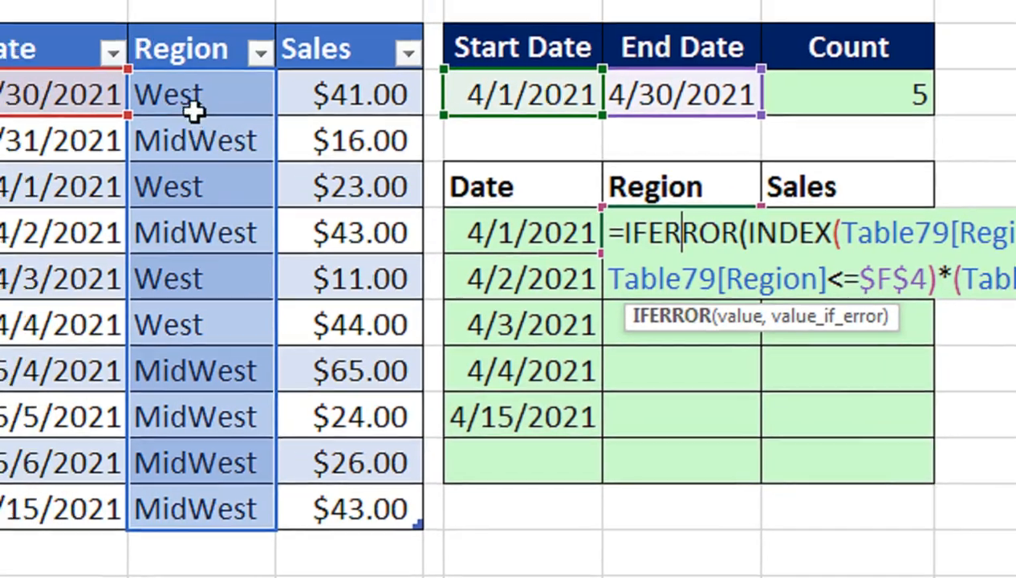
key("Return")
left_click(578, 249)
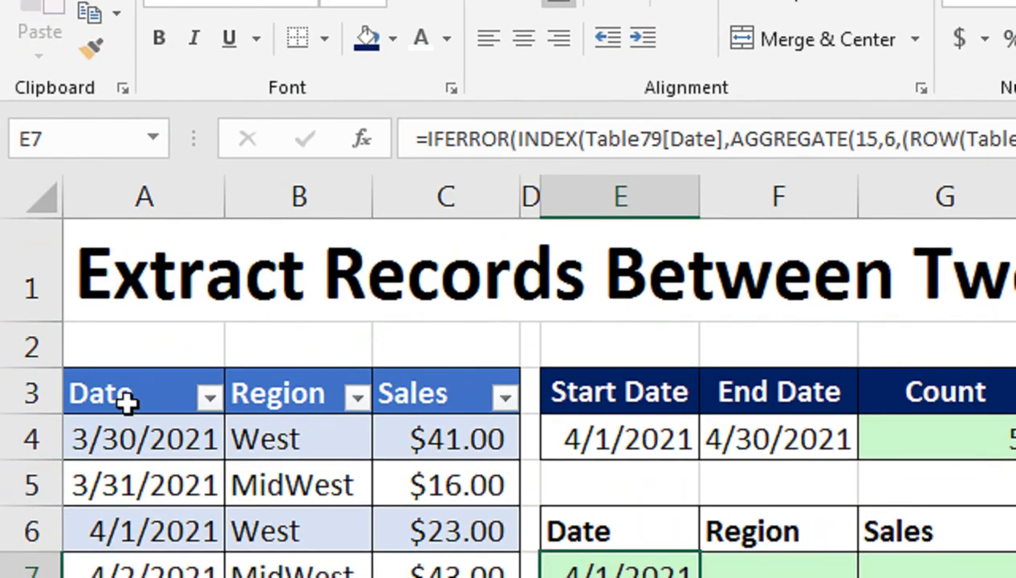
Step: Convert the table in A3:C13 to a normal range and select E7 to view its formula
left_click_drag(129, 401, 434, 433)
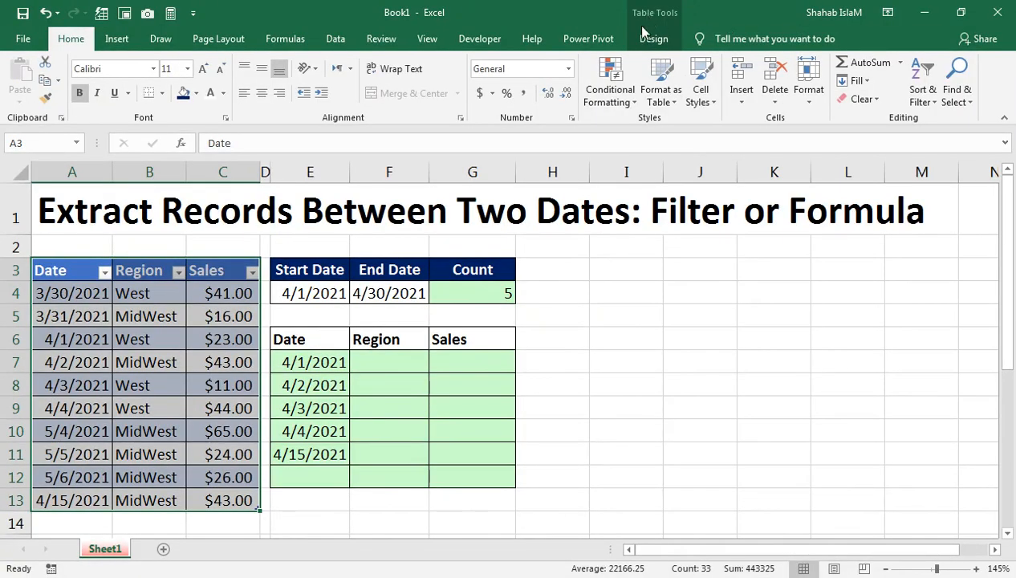
left_click(646, 36)
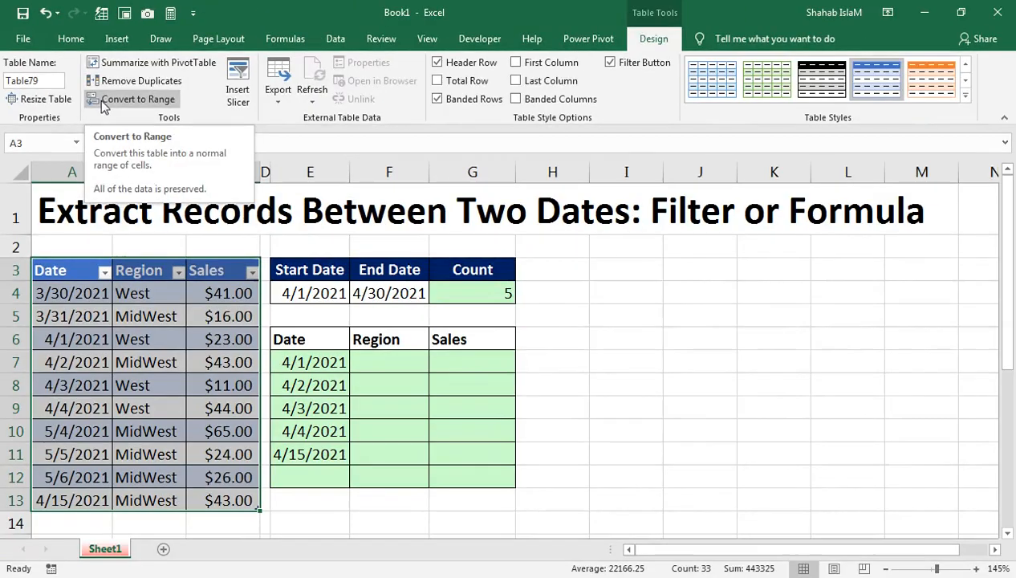
left_click(200, 198)
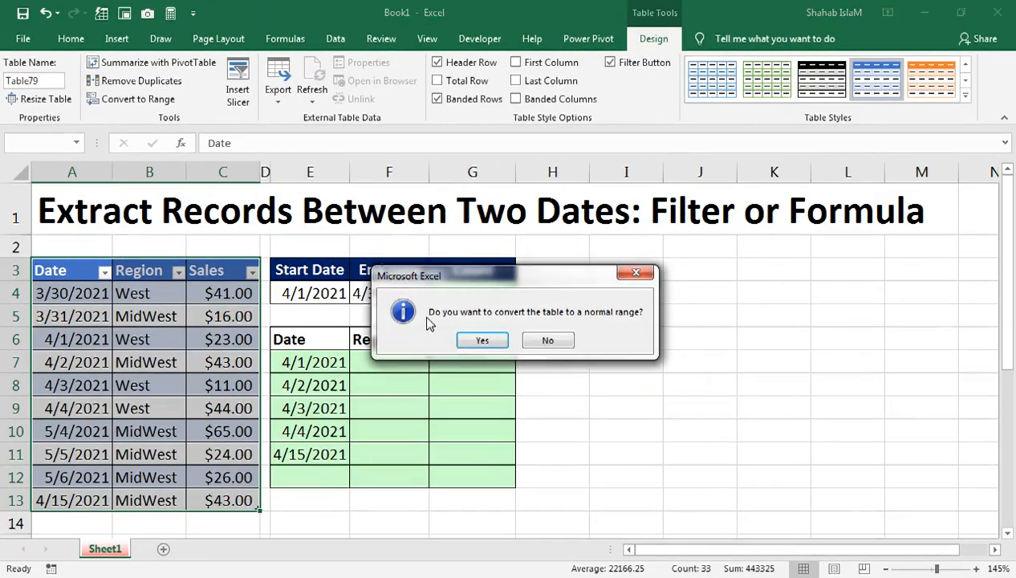
left_click(473, 340)
left_click(331, 357)
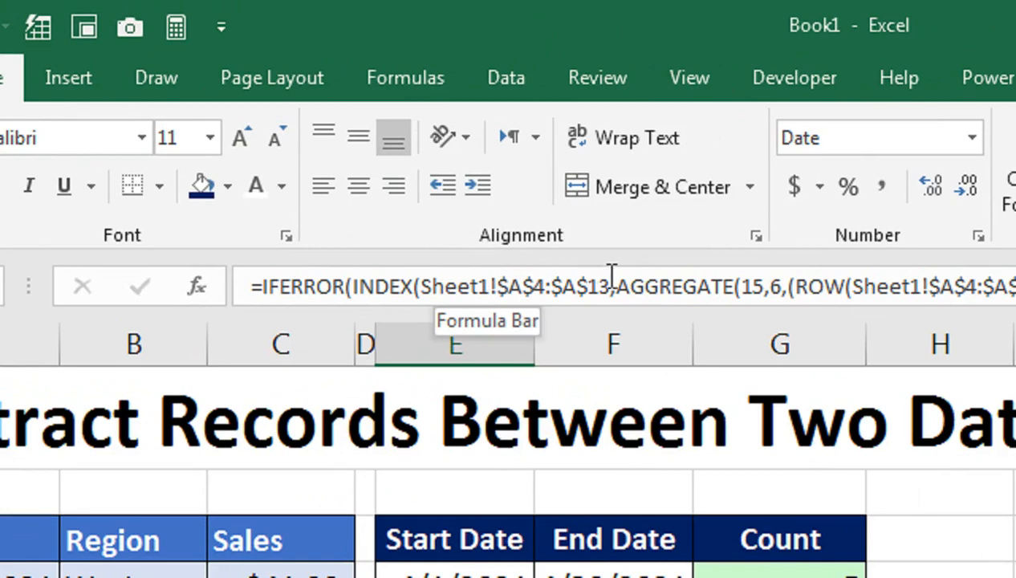
Step: Change the INDEX array reference in the E7 formula to A$4:A$13, making its columns relative while keeping the rows absolute
left_click_drag(608, 286, 425, 286)
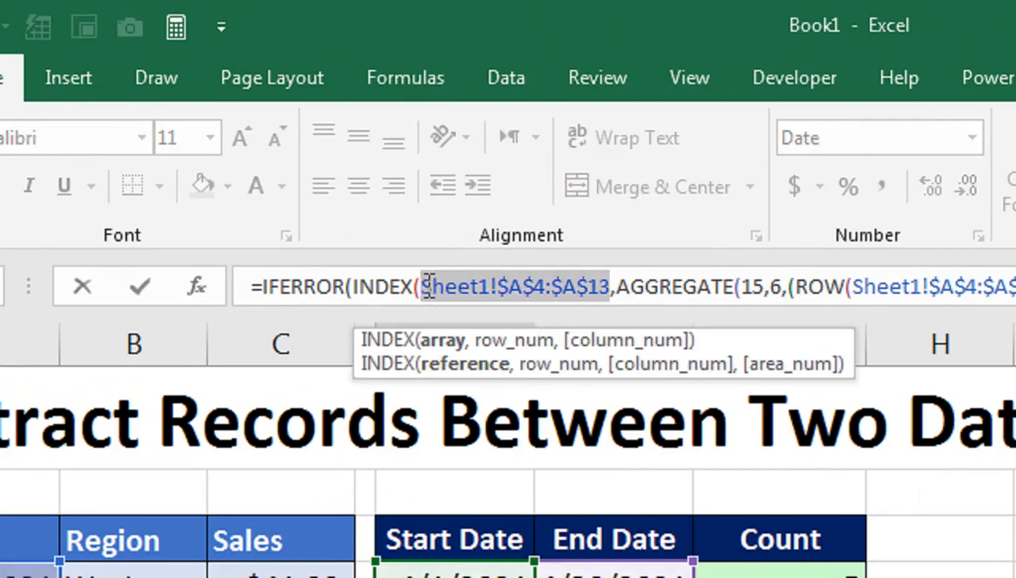
left_click(603, 287)
left_click_drag(604, 287, 501, 277)
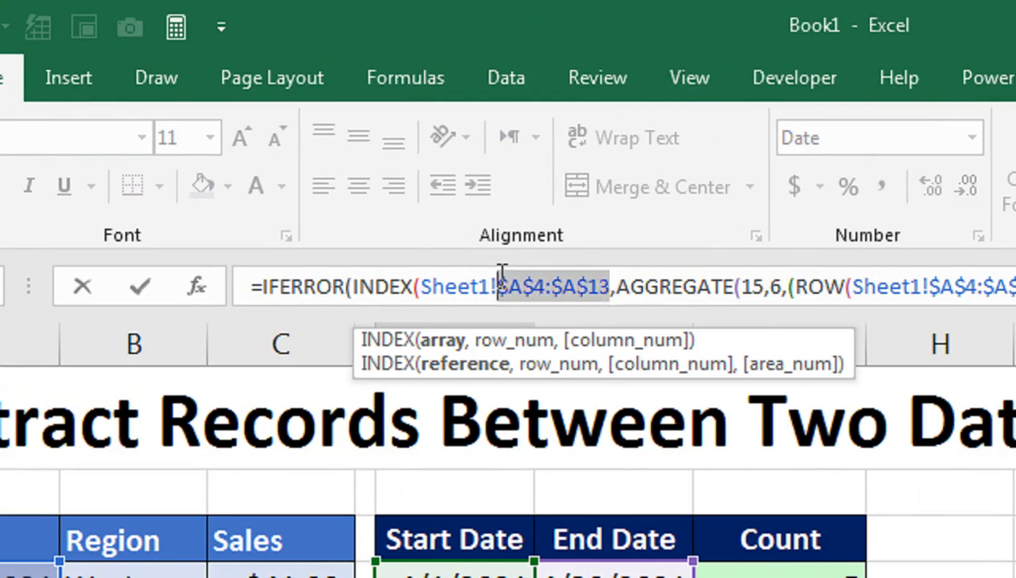
key("F4")
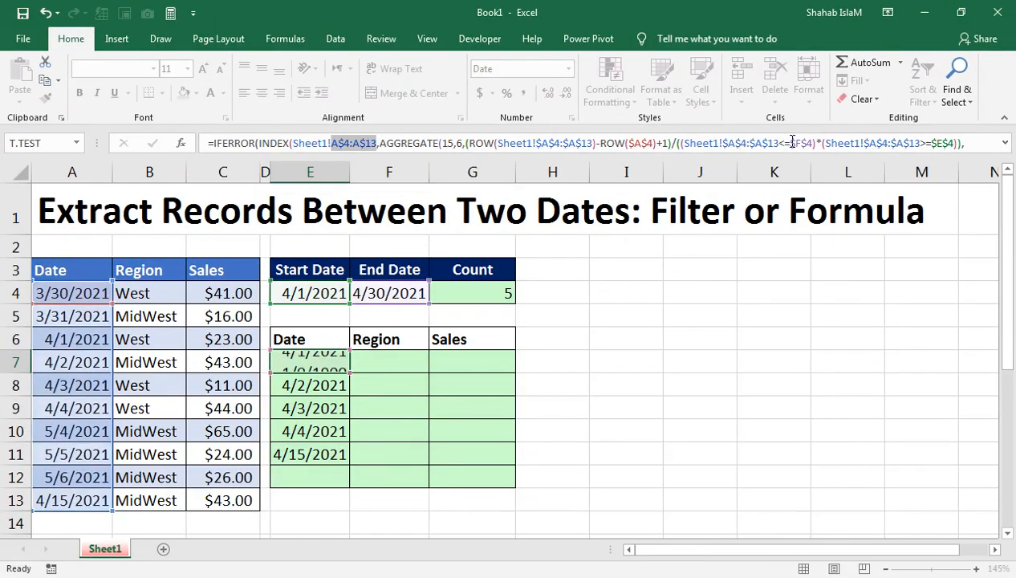
key("Return")
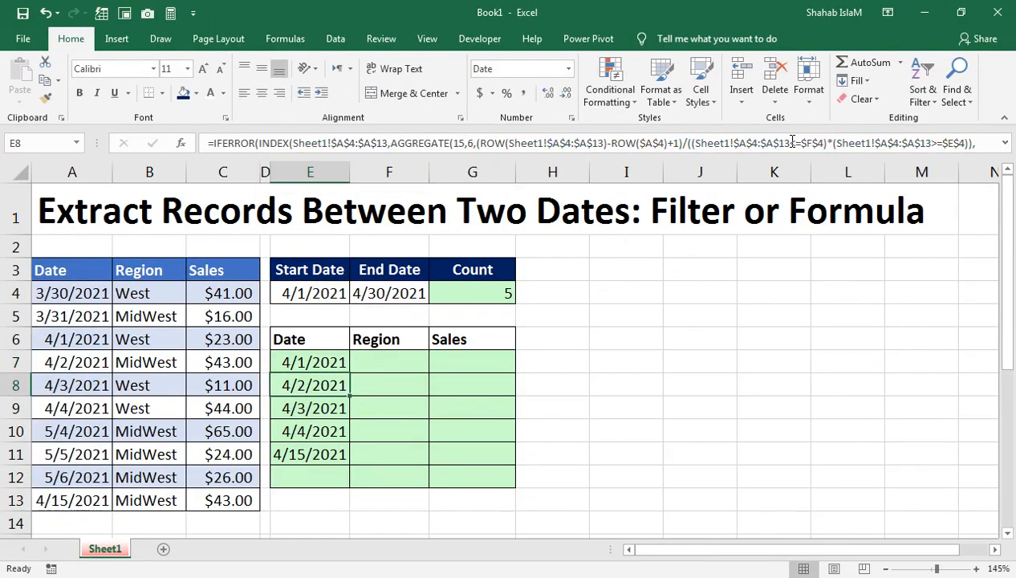
Step: Fill the corrected E7 formula across the Region and Sales columns and down through row 11
left_click(337, 361)
left_click(351, 372)
left_click(341, 366)
left_click_drag(352, 372, 484, 465)
Step: Apply the General number format to the extracted Sales values in G7:G11
left_click_drag(456, 361, 462, 454)
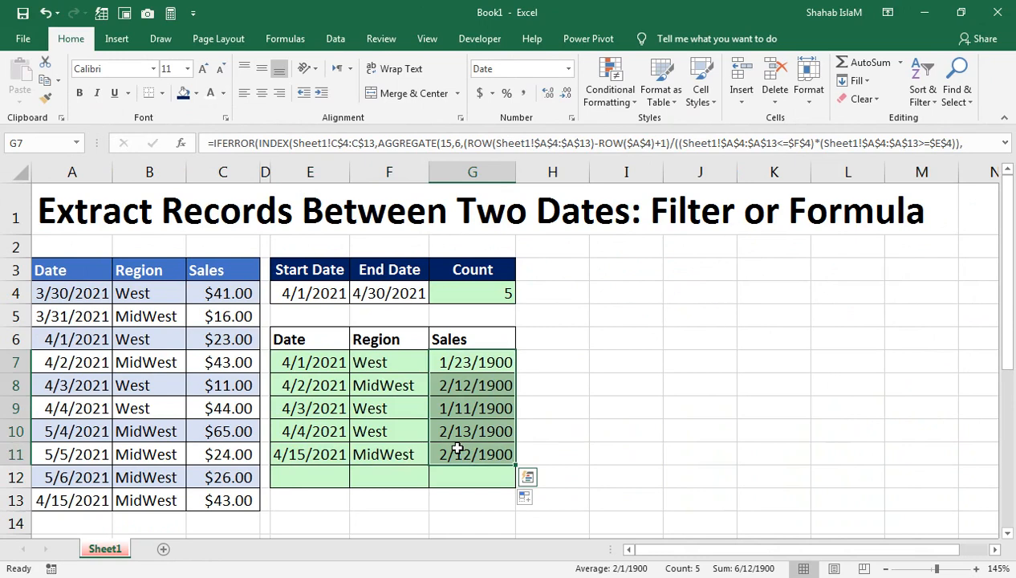
type("~")
left_click(520, 423)
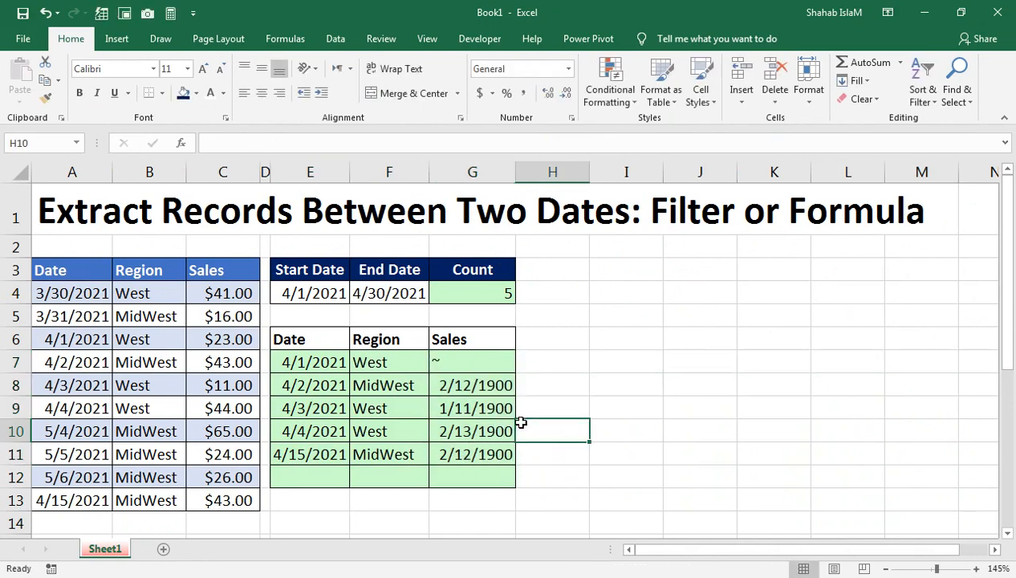
key("ctrl+z")
key("ctrl+shift+asciitilde")
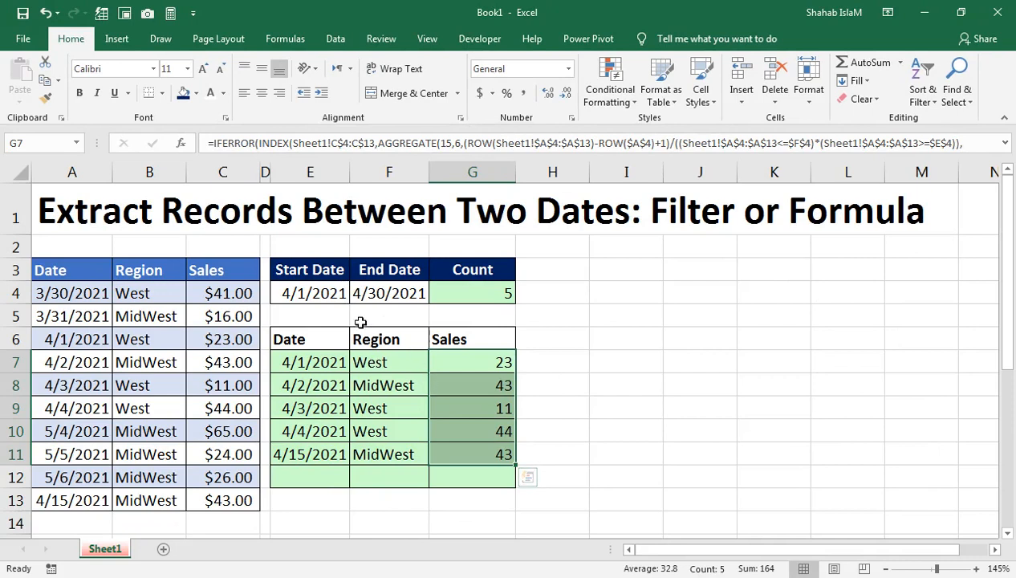
Step: Set the start date in E4 to 5/1/2021 and select F8 in the extracted Region column
left_click(305, 293)
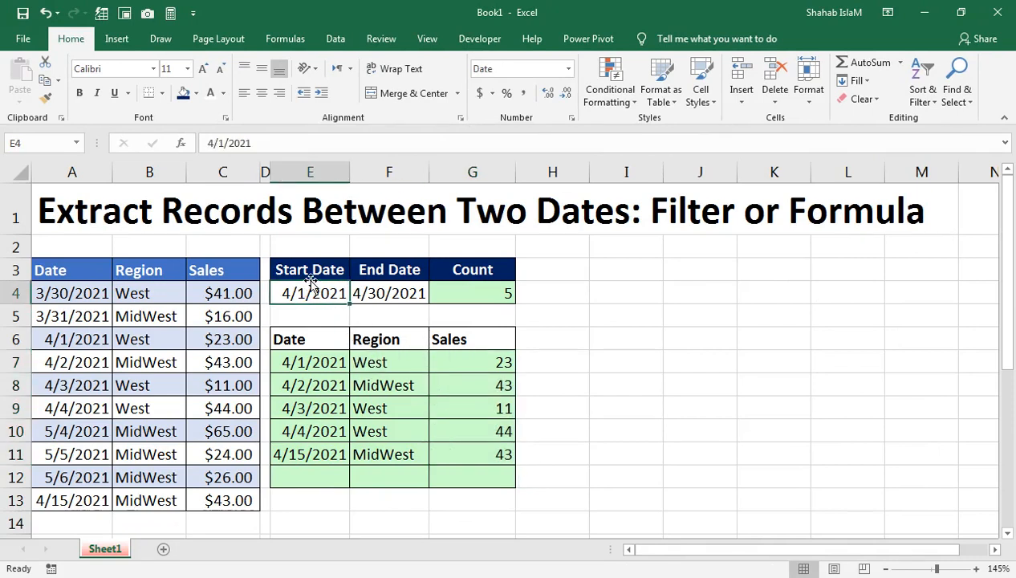
double_click(295, 292)
double_click(285, 293)
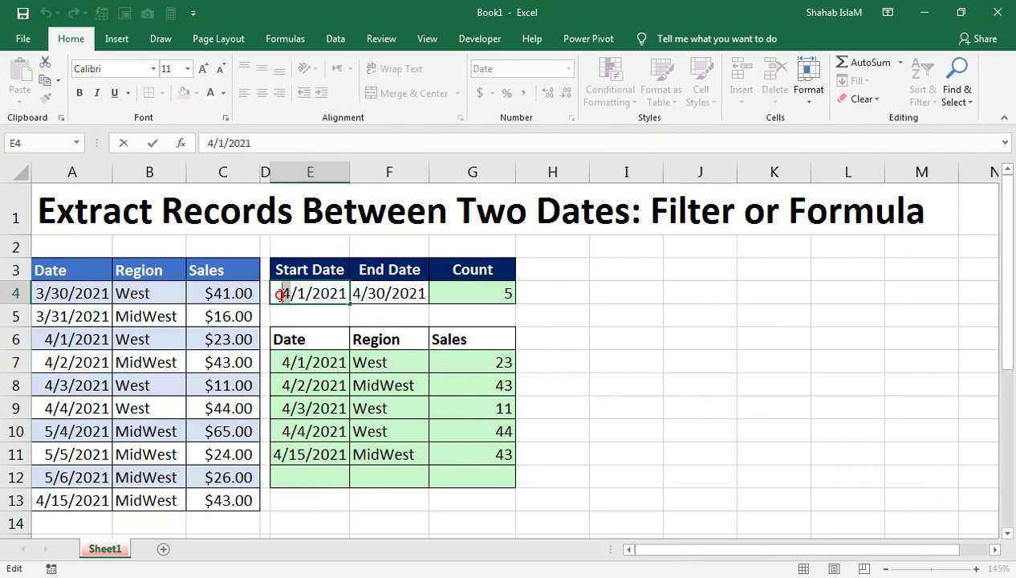
type("5")
key("Return")
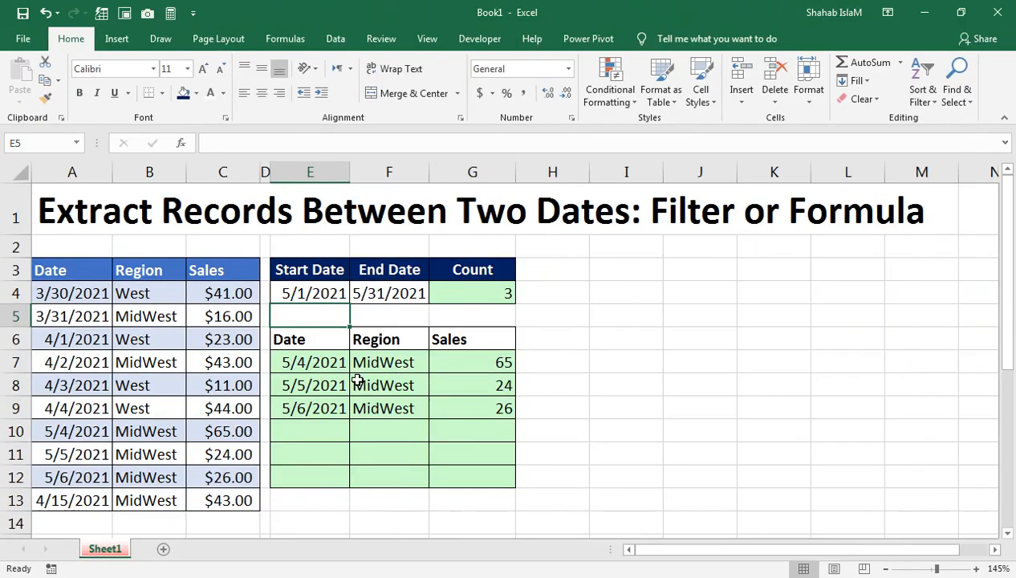
left_click(534, 322)
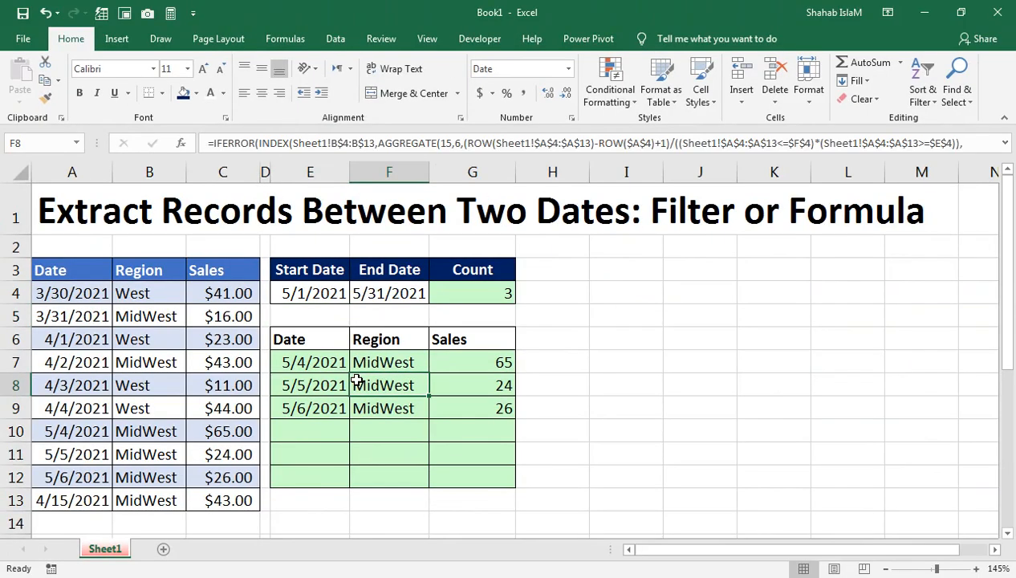